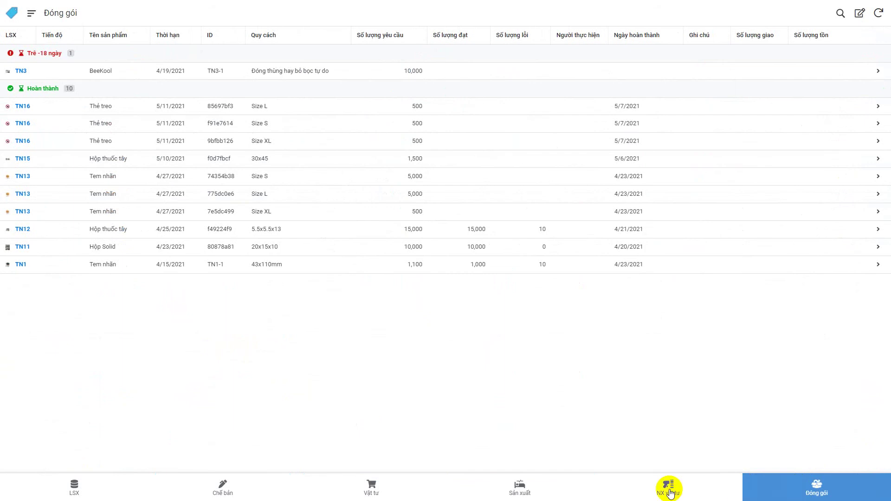
Step: Look through the NX vật tư list, the LSX production order list and the app's main menu
click(668, 486)
click(69, 485)
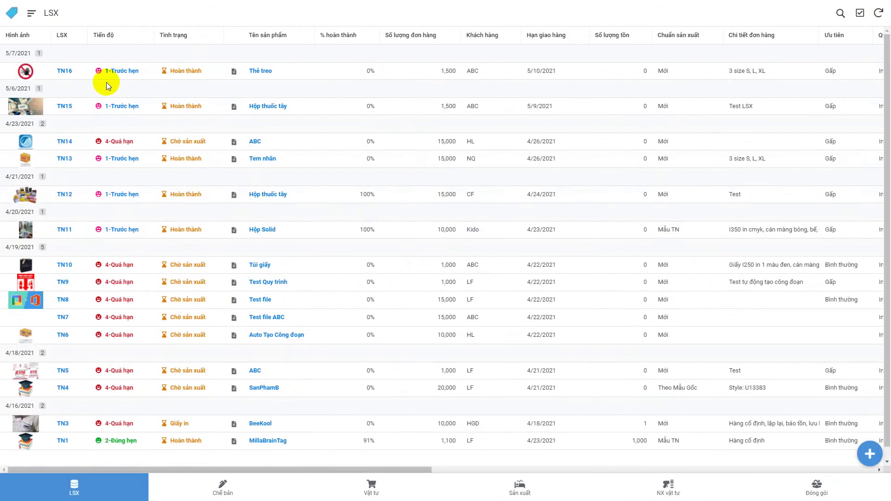
click(30, 14)
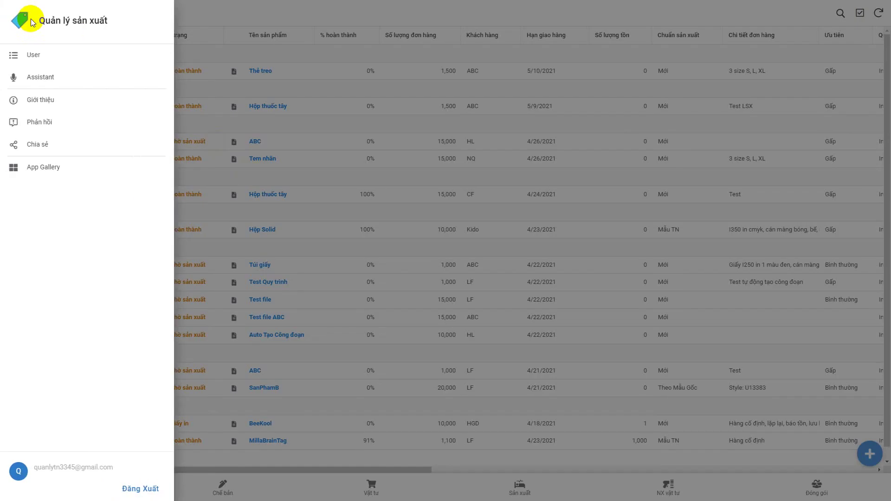
click(249, 175)
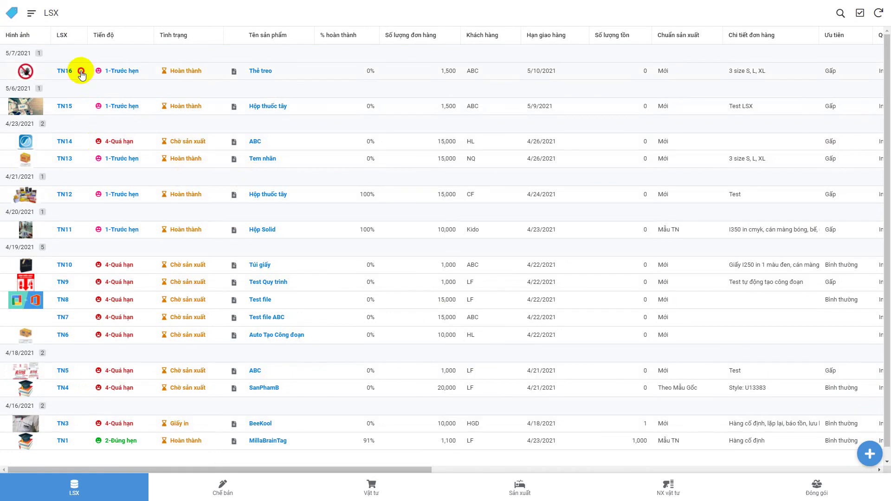
Step: Open production order TN16 and examine its details and its Giấy in material record
click(81, 73)
scroll(251, 224, down, 3)
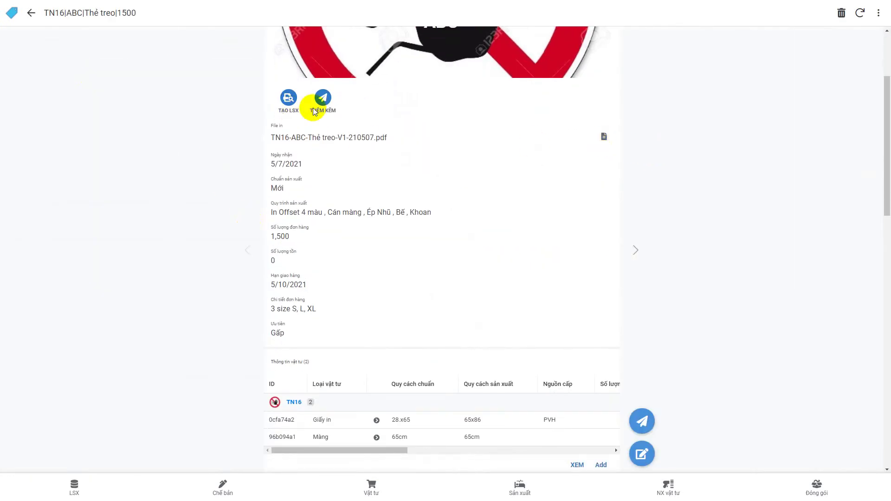
scroll(335, 263, down, 6)
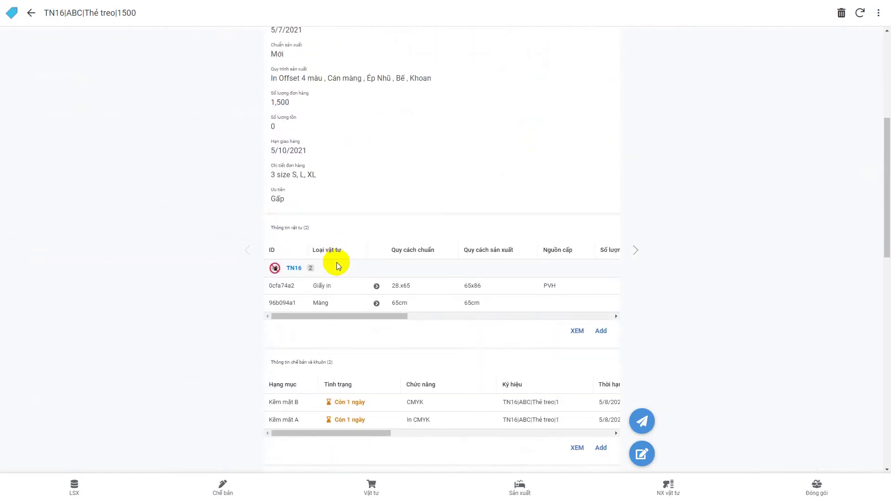
click(328, 153)
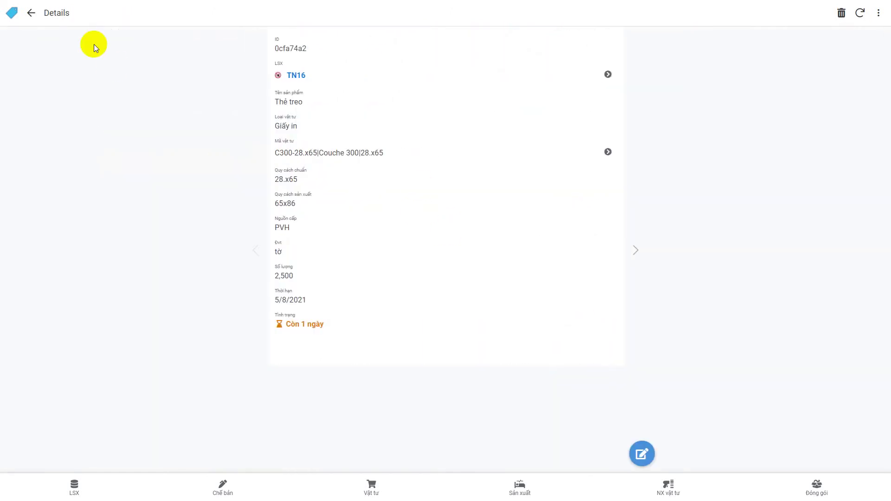
click(31, 13)
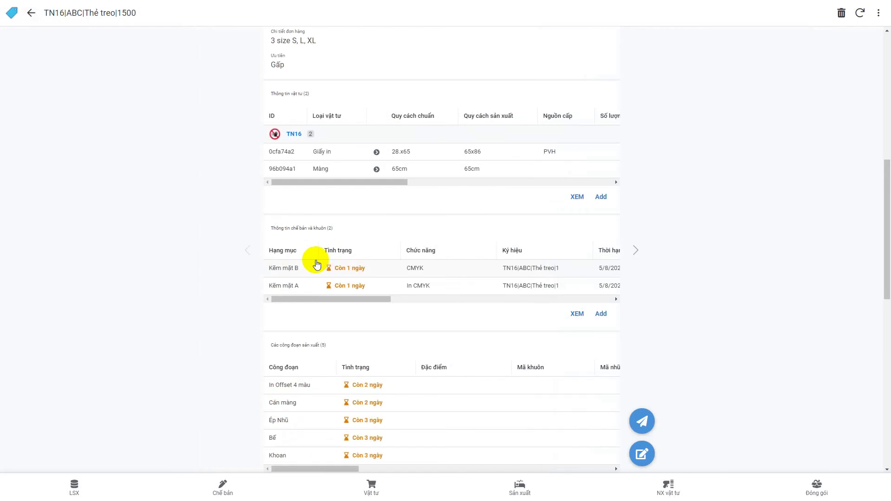
Step: Examine the Kẽm mặt B plate record of order TN16 and return to the order
scroll(318, 259, up, 2)
click(337, 335)
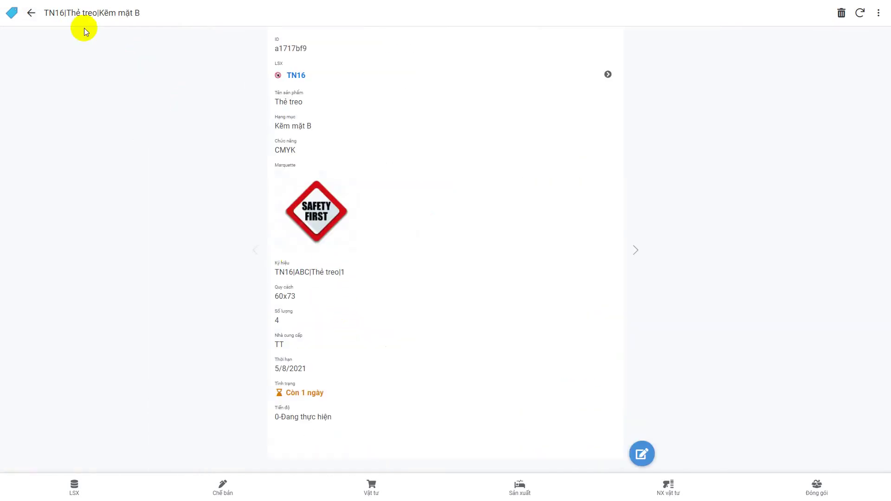
click(36, 18)
Step: Open TN16's In Offset 4 màu stage and set its production machine to In 1 and achieved quantity to 10
scroll(432, 346, down, 3)
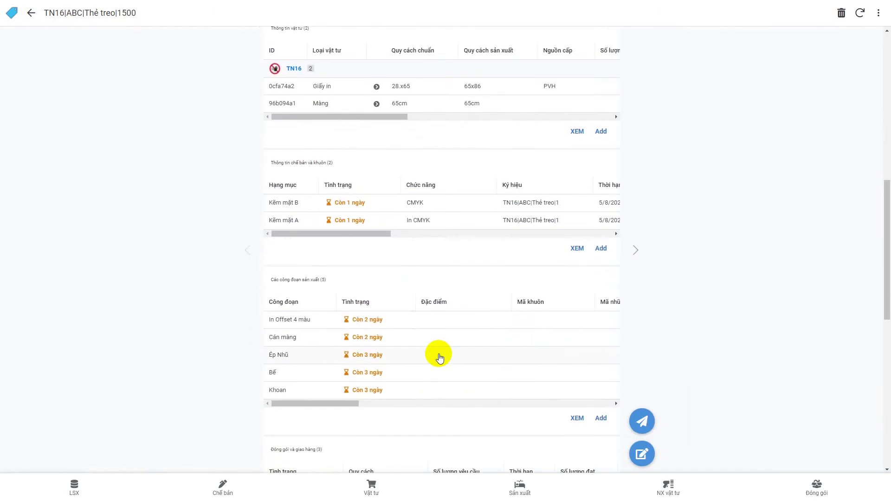
click(384, 322)
scroll(396, 302, down, 3)
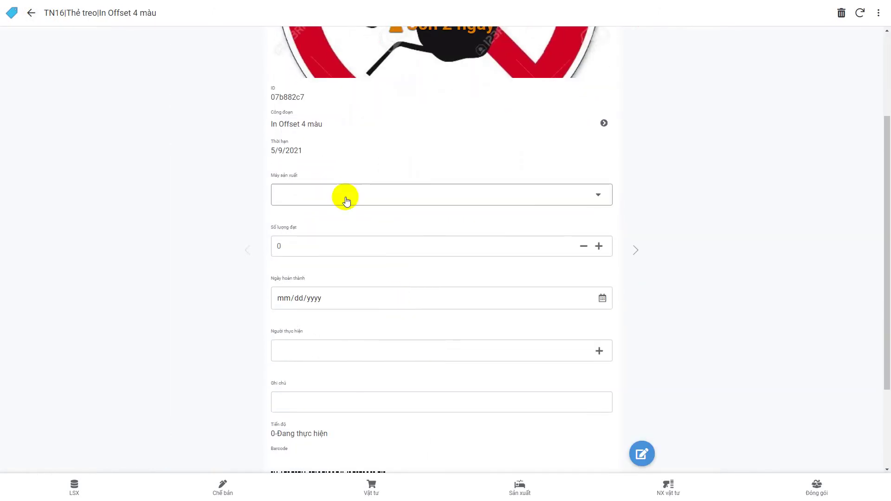
click(330, 193)
click(330, 72)
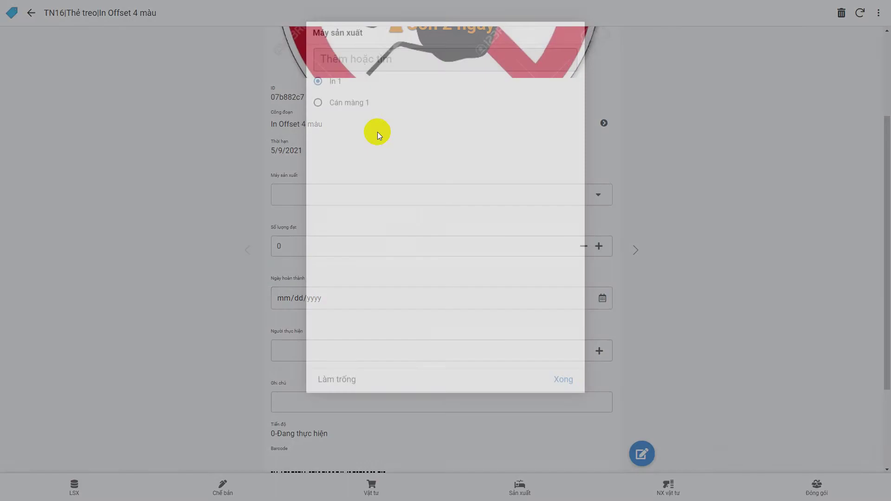
click(330, 238)
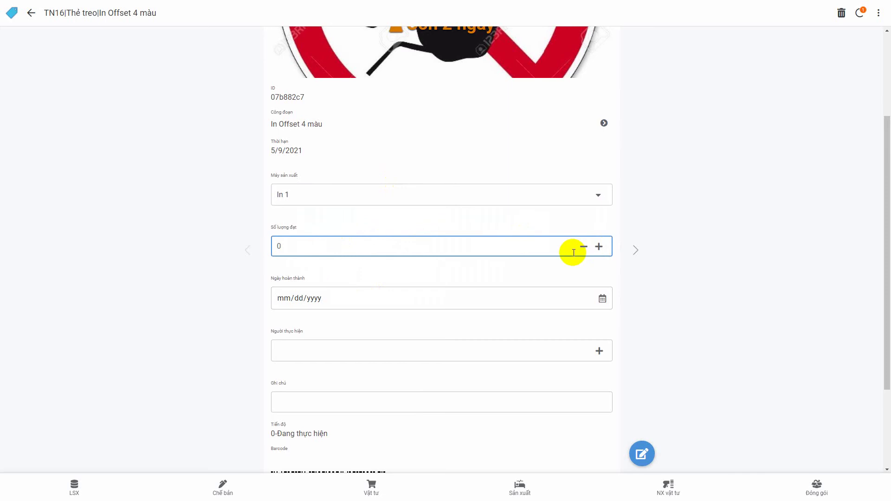
text(10)
Step: Set the stage's completion date to 05/07/2021 and assign the second listed employee as the performer
click(602, 298)
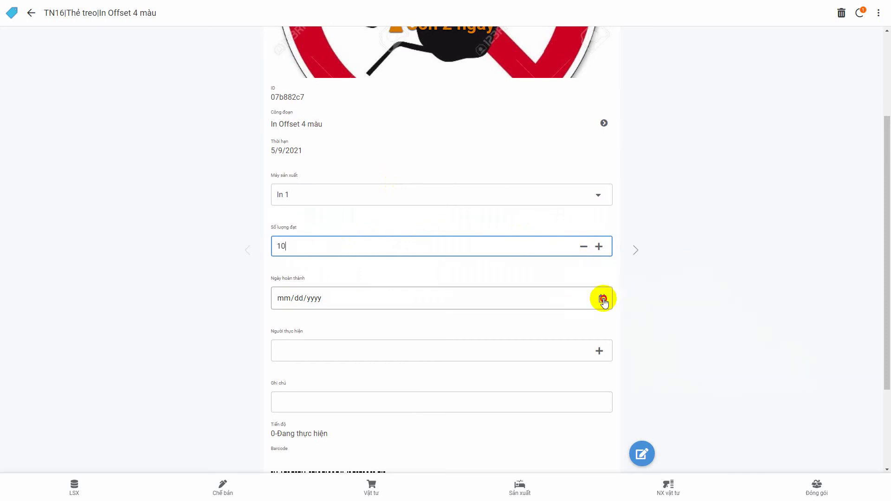
click(348, 365)
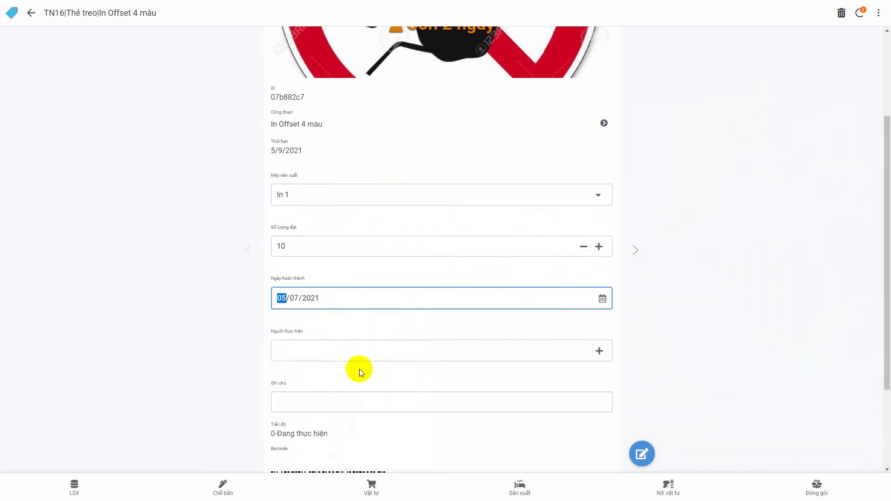
click(352, 351)
click(320, 83)
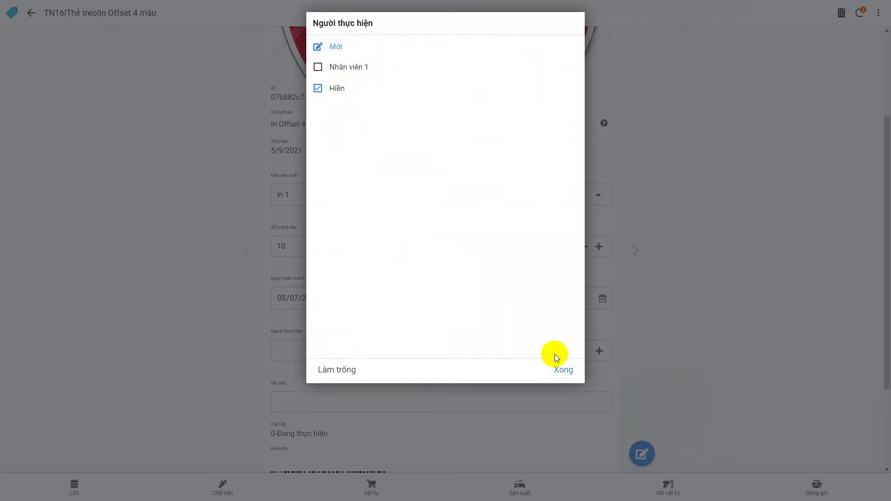
click(562, 365)
scroll(402, 403, down, 3)
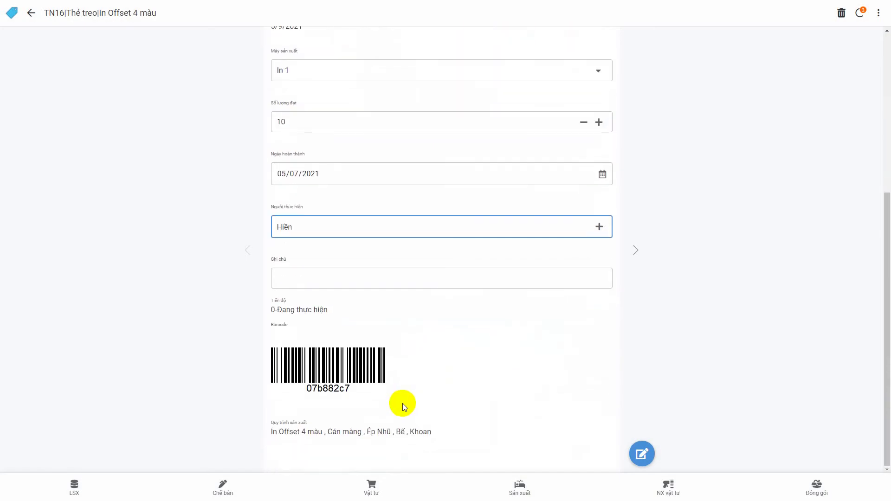
Step: Look at the NX vật tư and Sản xuất lists and return to the LSX production order list
click(679, 489)
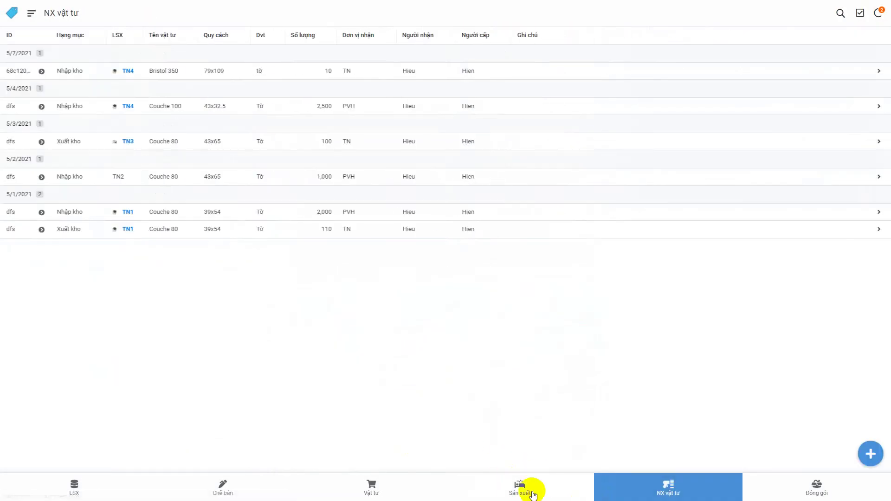
click(529, 491)
click(86, 488)
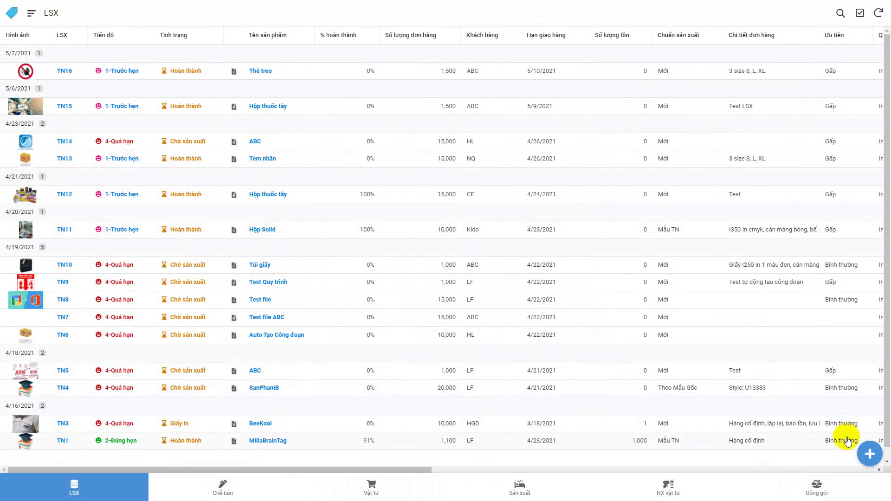
Step: Start a new production order for customer ABC with the product name Test file
click(869, 454)
click(358, 177)
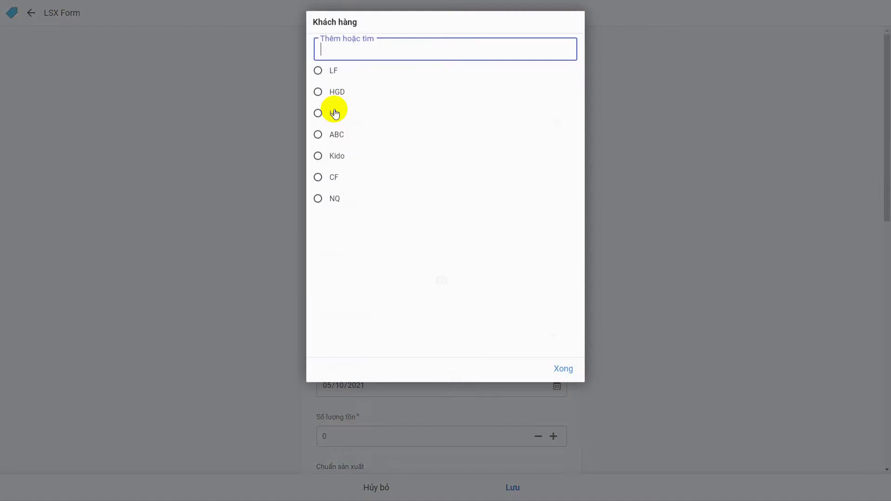
click(318, 136)
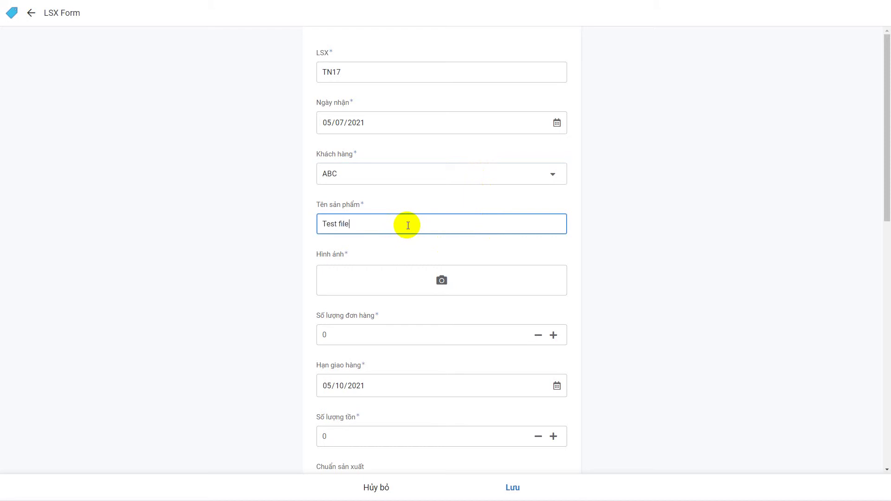
Step: Attach screenshot_1619592433.png as the product image and set the order quantity to 1500
click(396, 281)
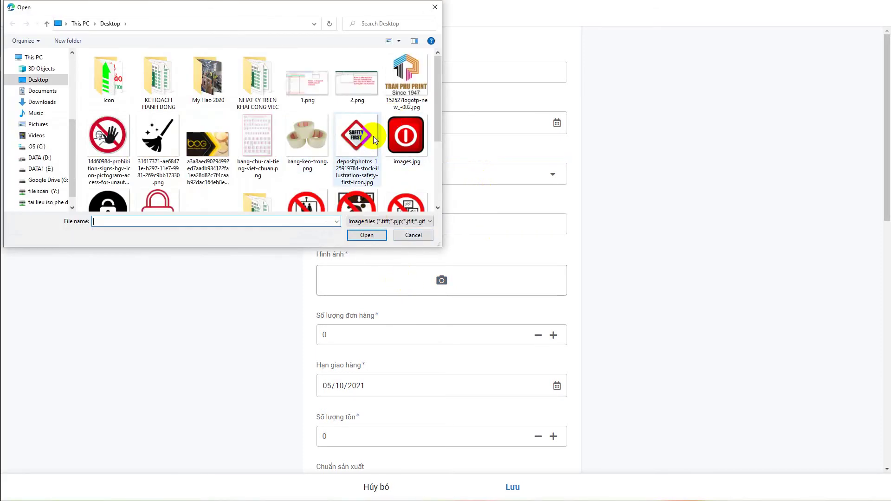
scroll(410, 152, down, 1)
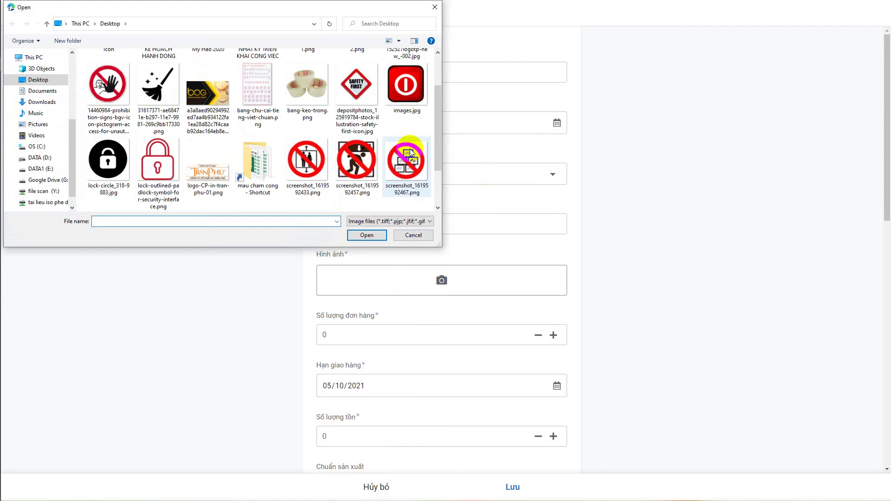
double_click(301, 160)
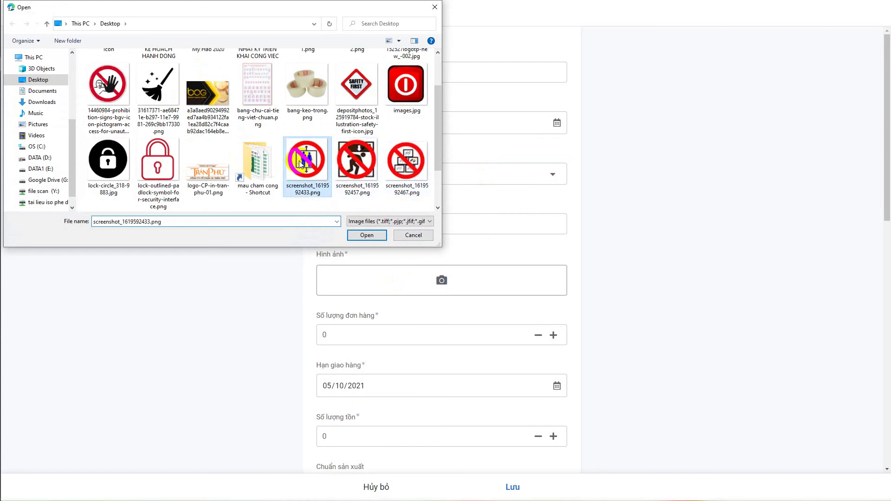
scroll(425, 296, down, 3)
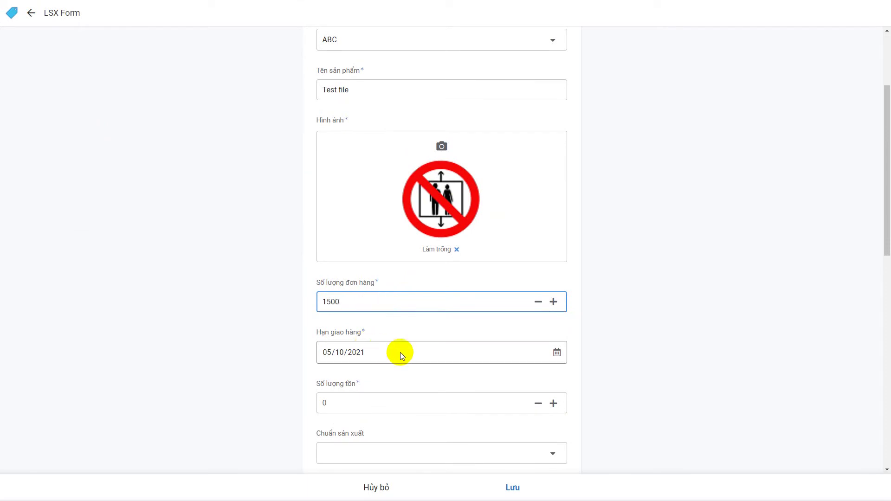
Step: Set the new order's production standard (Chuẩn sản xuất) to Mới
scroll(392, 357, down, 2)
click(383, 336)
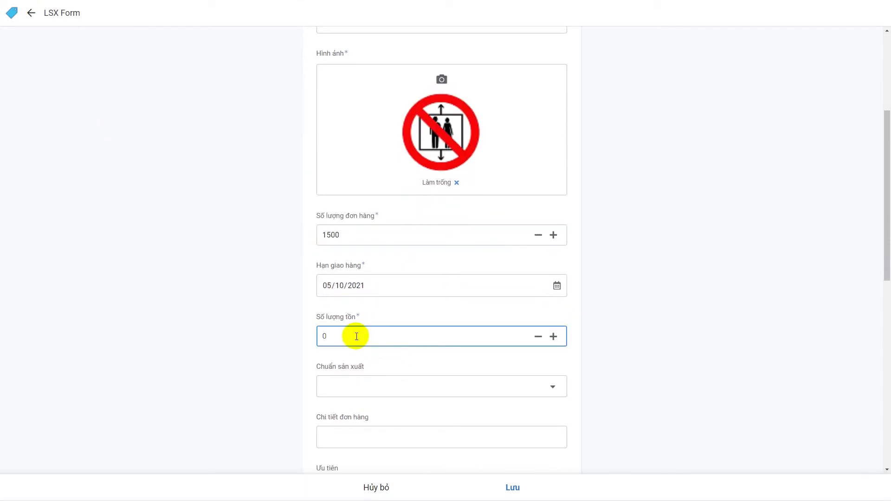
click(360, 384)
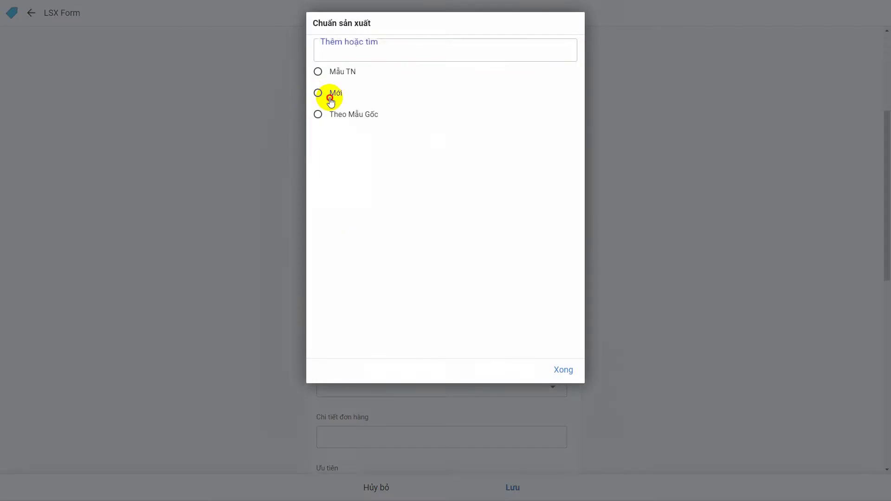
click(330, 100)
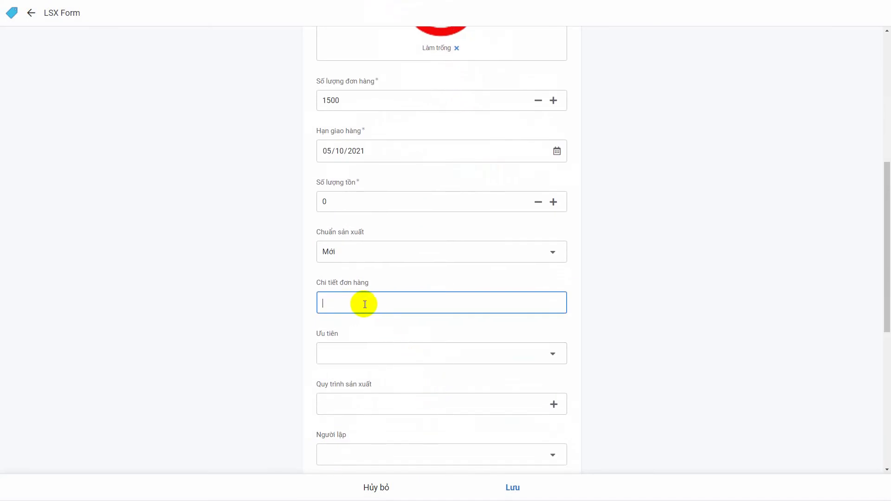
Step: Enter Thẻ treo as the order details and set the priority to Bình thường
text(Hộp giấy)
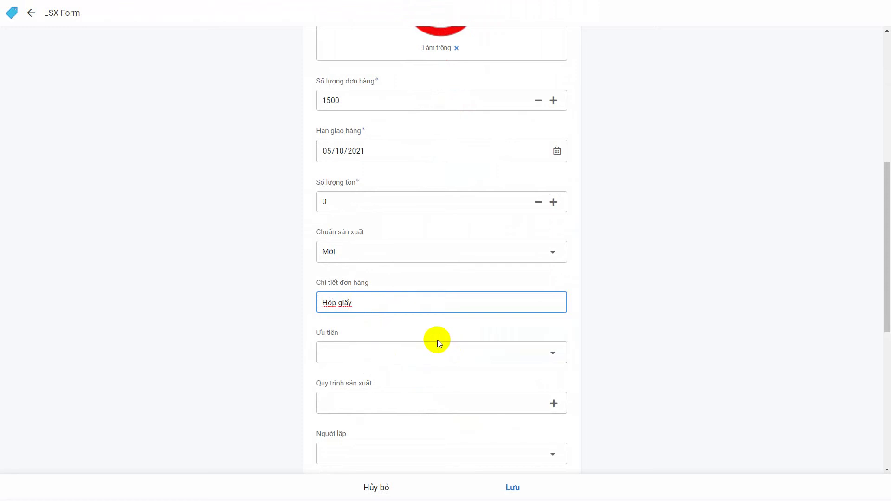
key(ctrl+a)
text(Thẻ treo)
click(432, 354)
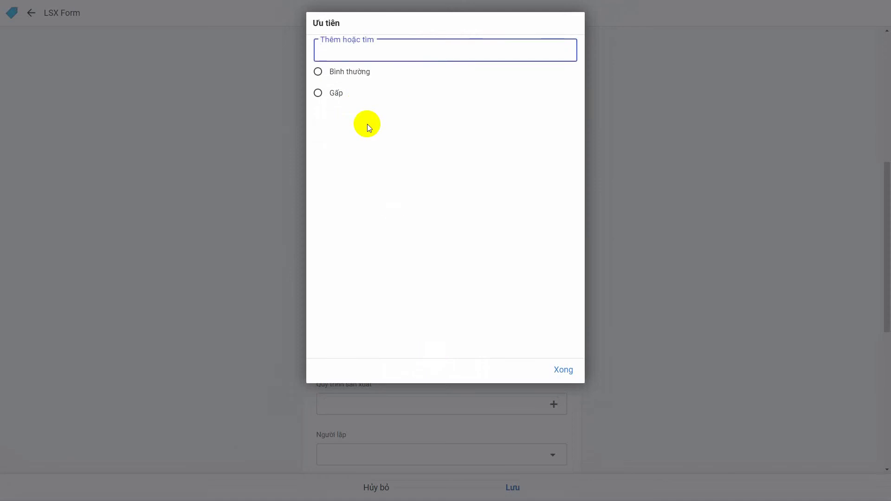
click(348, 72)
Step: Set the production process (Quy trình sản xuất) to In Offset 4 màu, Cán màng, Ép Nhũ and Bế
click(445, 403)
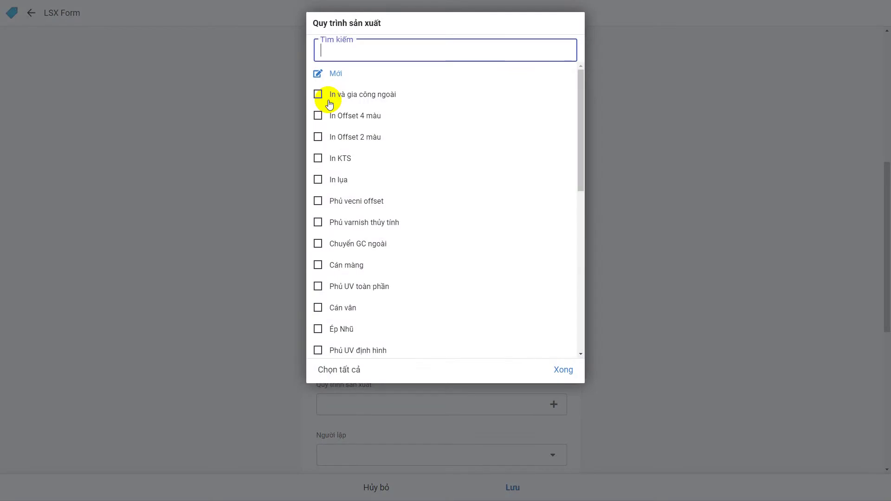
click(329, 100)
click(319, 94)
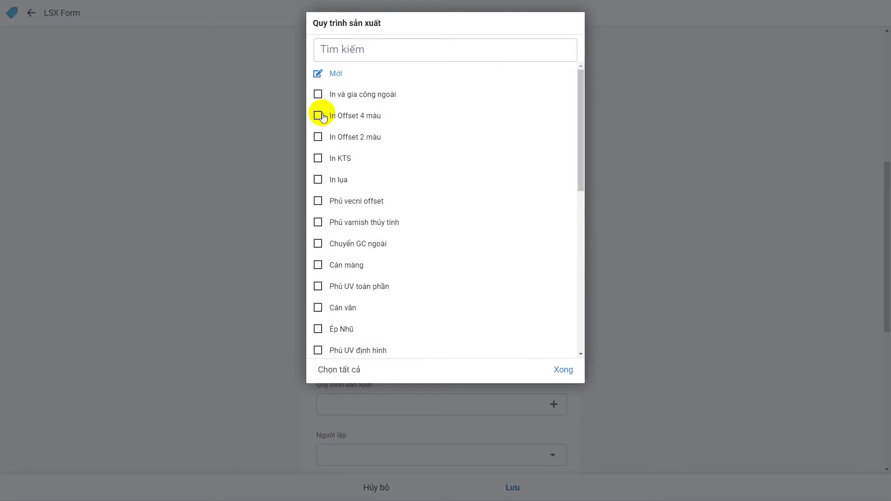
click(324, 114)
scroll(321, 201, down, 1)
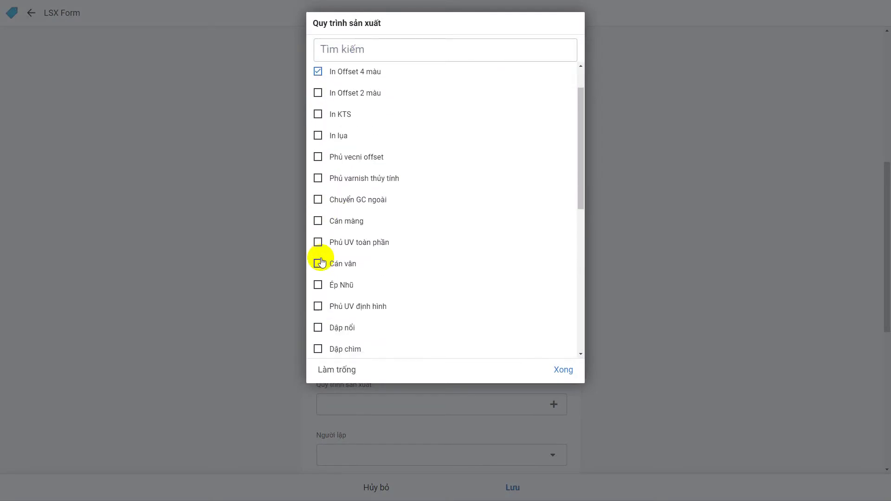
click(319, 221)
scroll(366, 251, down, 1)
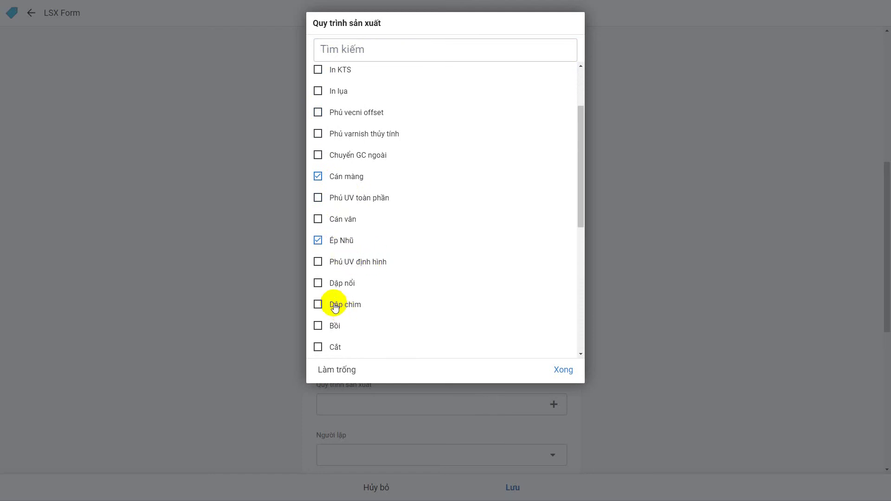
scroll(334, 297, down, 1)
scroll(334, 297, down, 2)
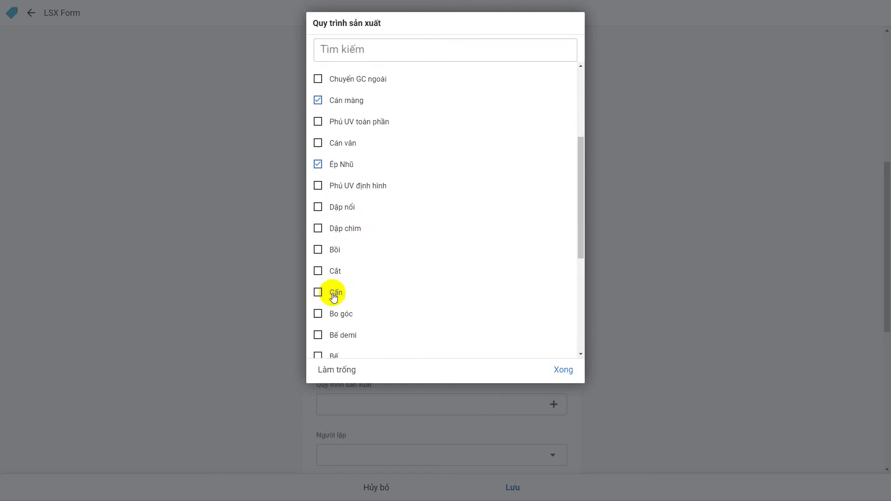
click(321, 346)
scroll(361, 310, down, 4)
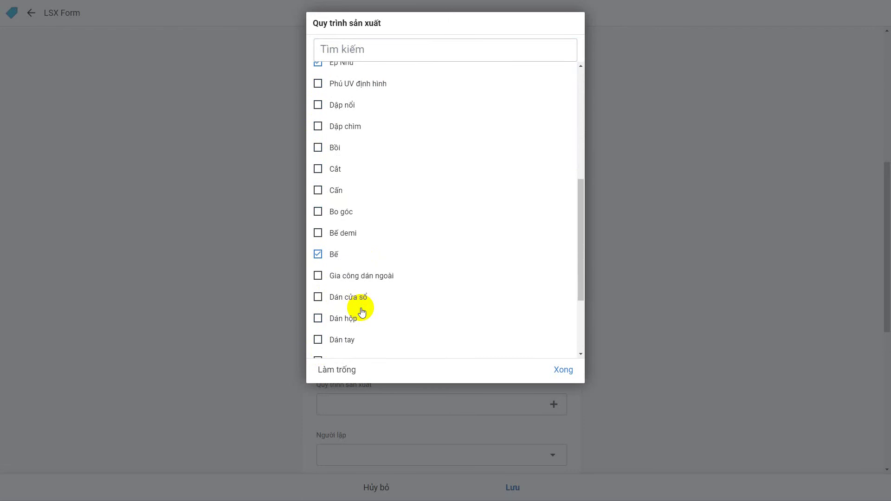
scroll(362, 310, down, 1)
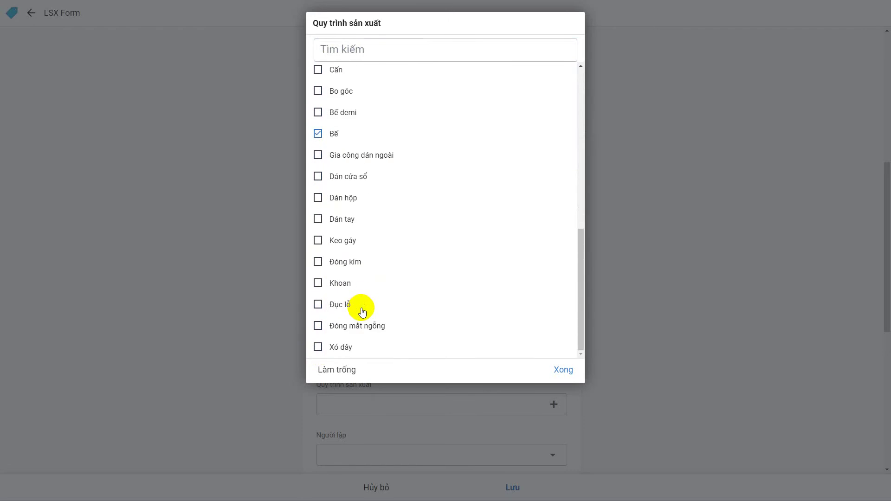
click(563, 370)
Step: Select the second listed person as the order's creator (Người lập)
scroll(564, 367, down, 4)
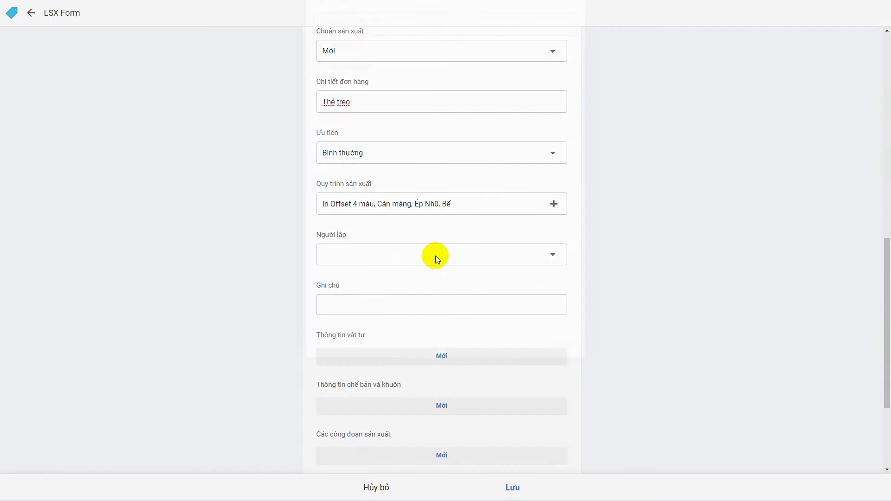
click(435, 255)
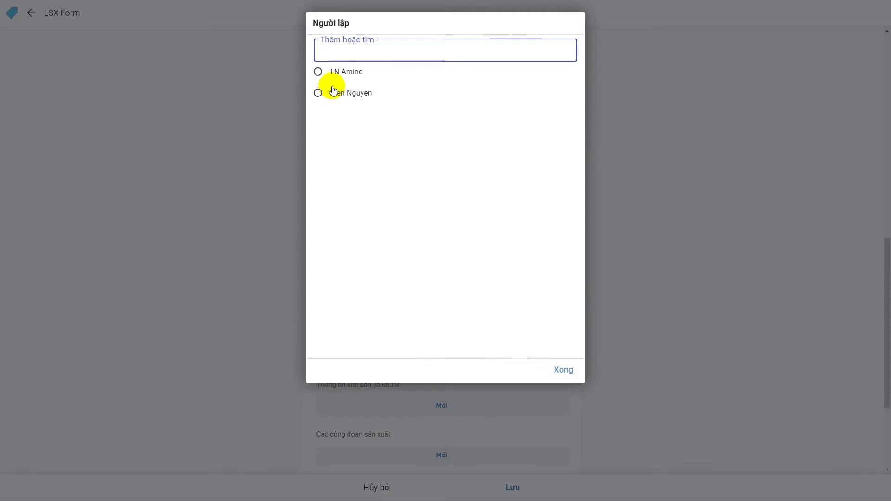
click(333, 91)
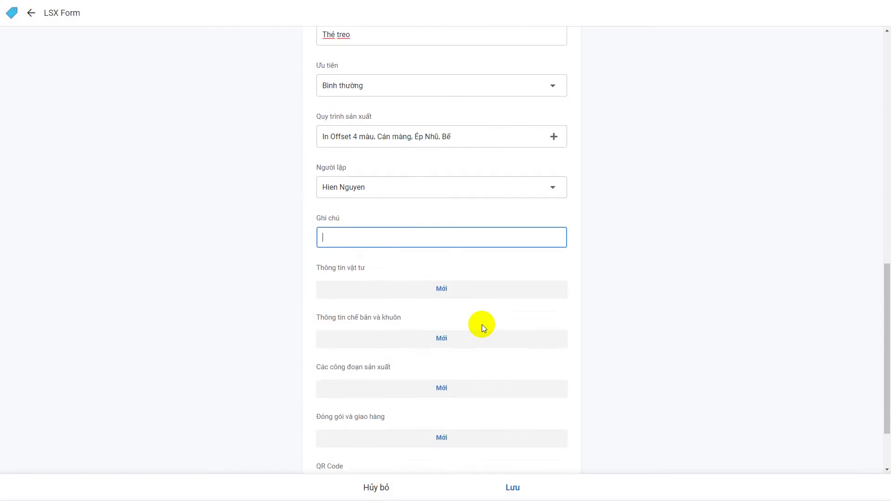
Step: Add a material entry of type Giấy in with the material code C300-39x54|Couche 300|39x54
click(421, 299)
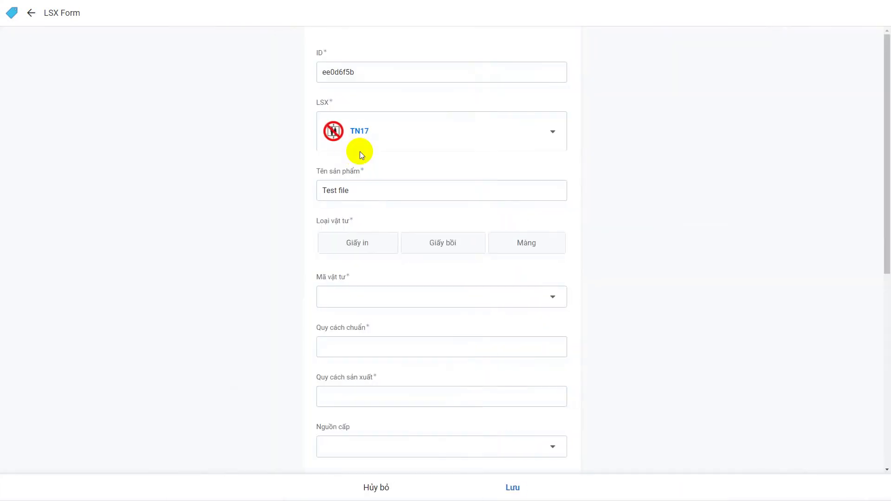
click(368, 243)
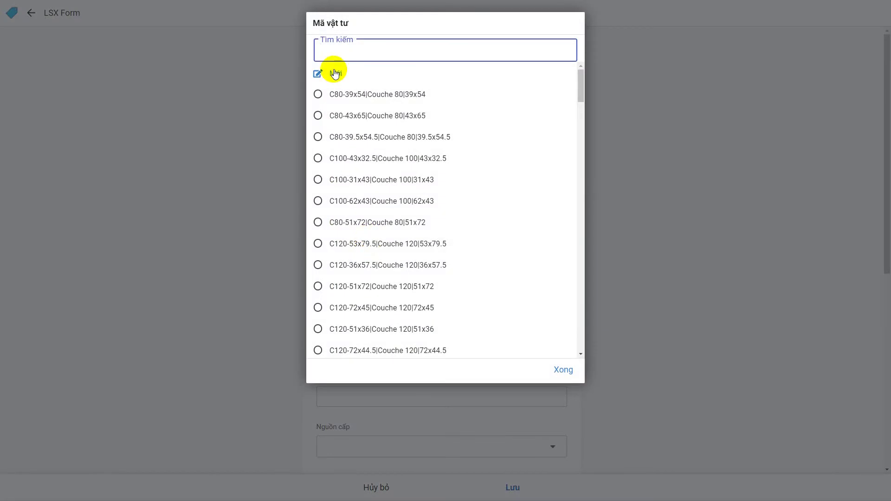
scroll(346, 254, down, 8)
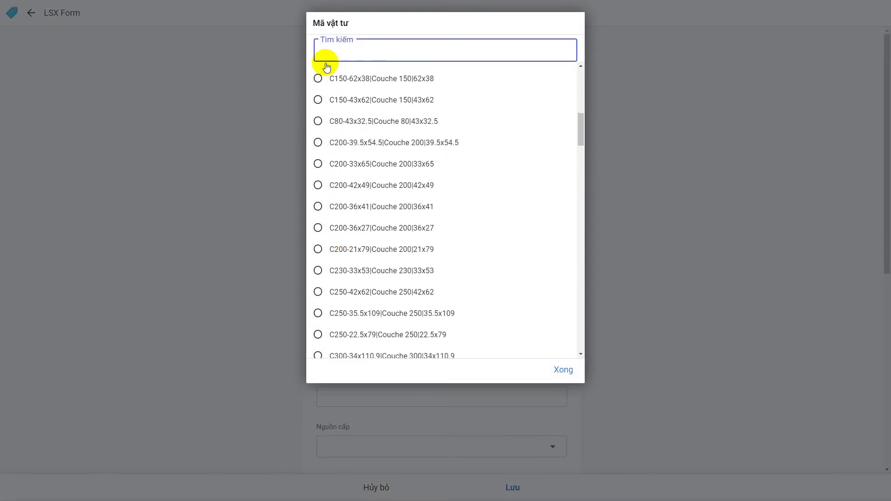
click(342, 55)
text(c300)
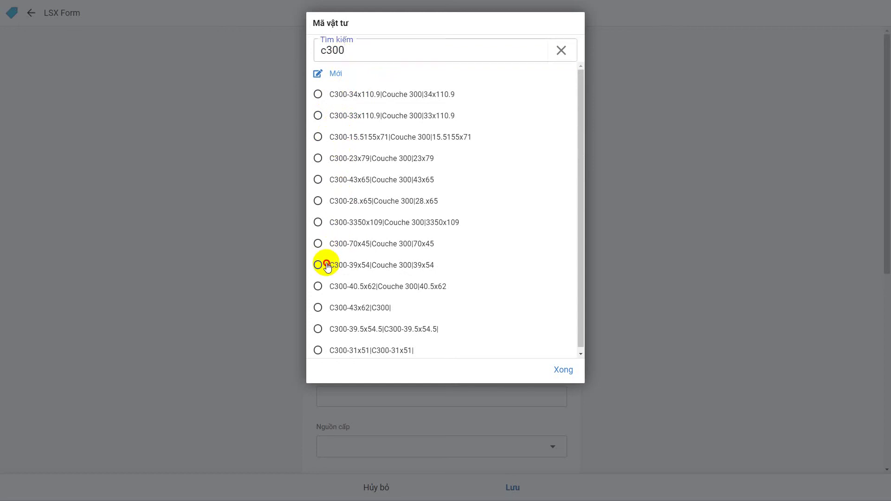
click(326, 265)
scroll(460, 335, down, 1)
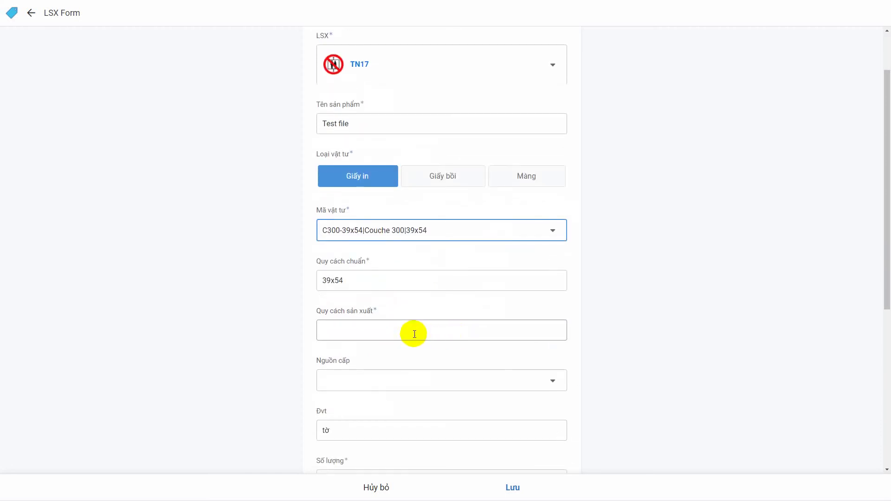
Step: Set the paper's production size to 39x54, supply source to PVH and quantity to 100, and save the entry
click(414, 333)
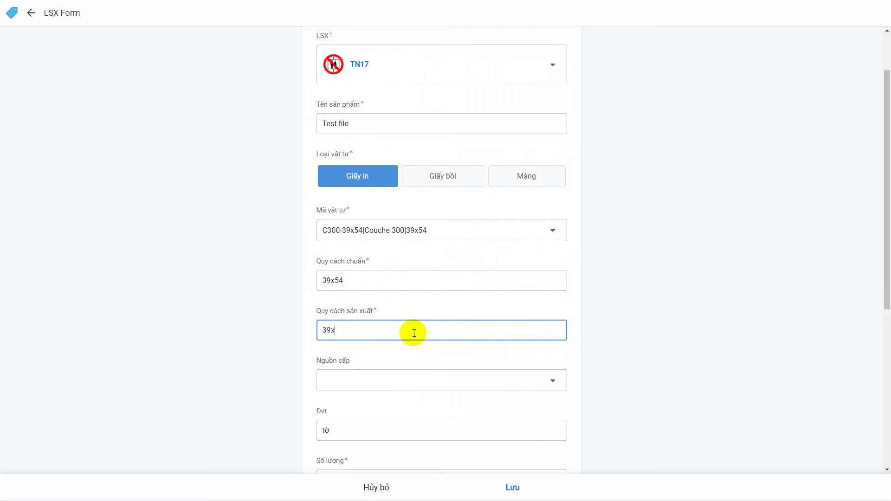
click(416, 385)
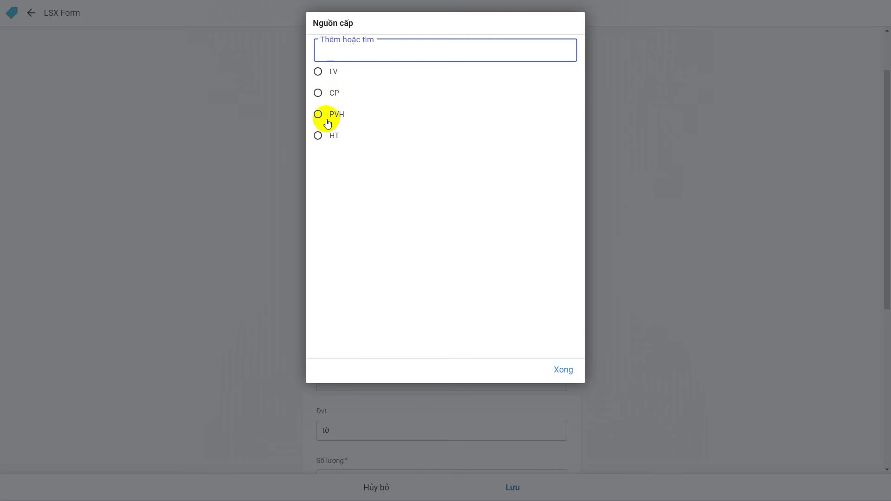
click(327, 116)
scroll(520, 281, down, 1)
scroll(519, 280, down, 1)
click(412, 344)
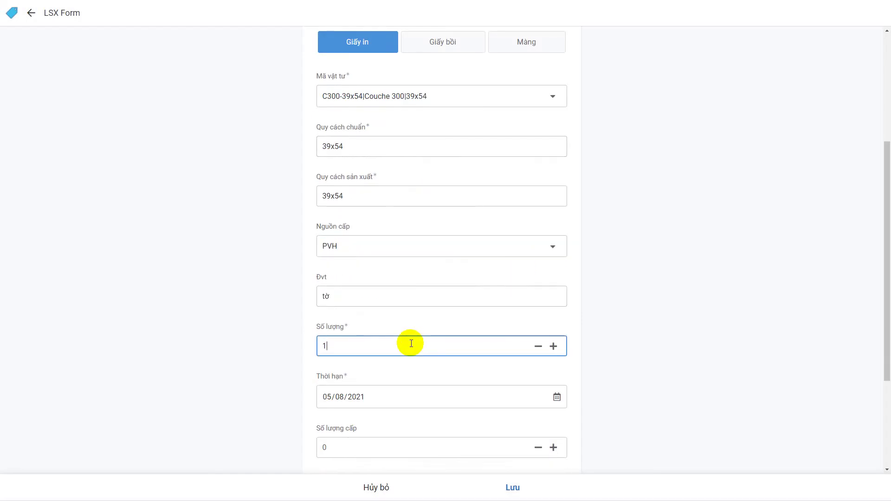
text(100)
scroll(411, 343, down, 1)
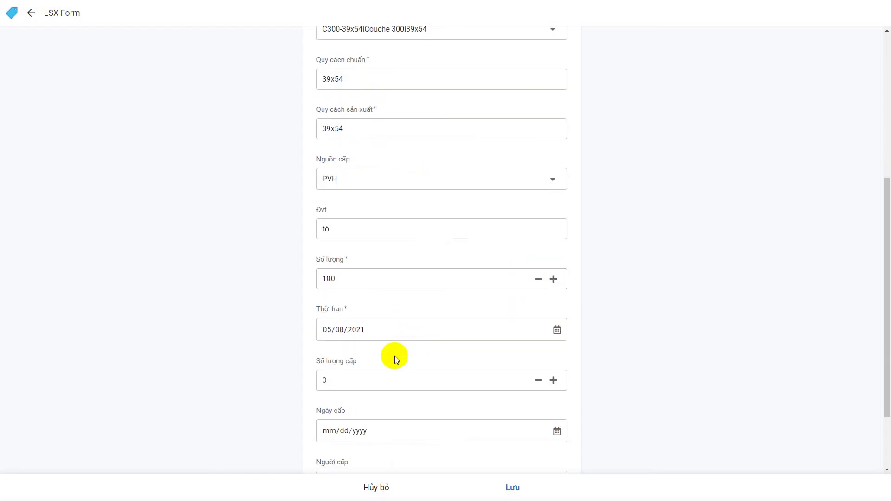
click(350, 373)
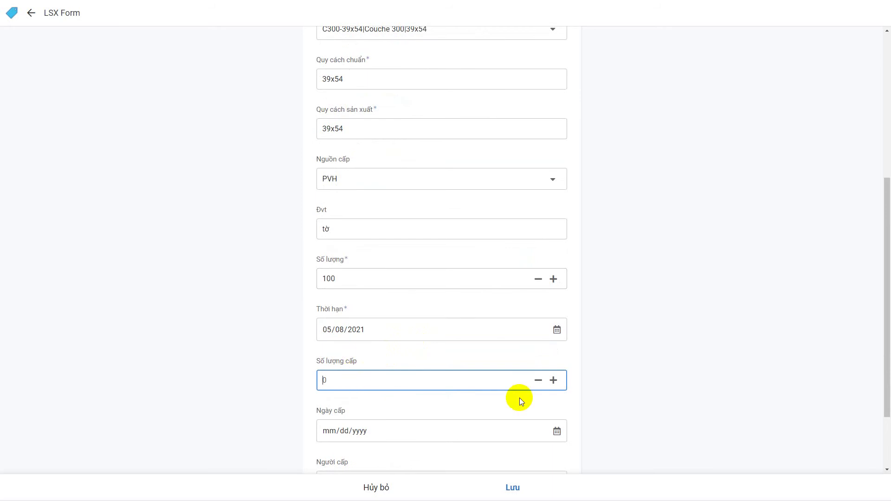
click(514, 487)
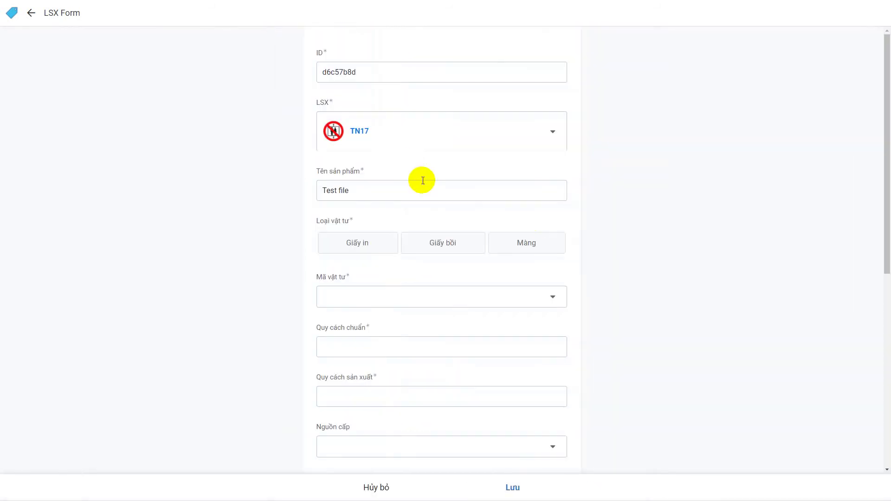
Step: Fill a second material entry as Màng with code VT2|Màng mờ 17 mic Khổ 65|65mm, setting its production and standard sizes to 65cm
click(522, 242)
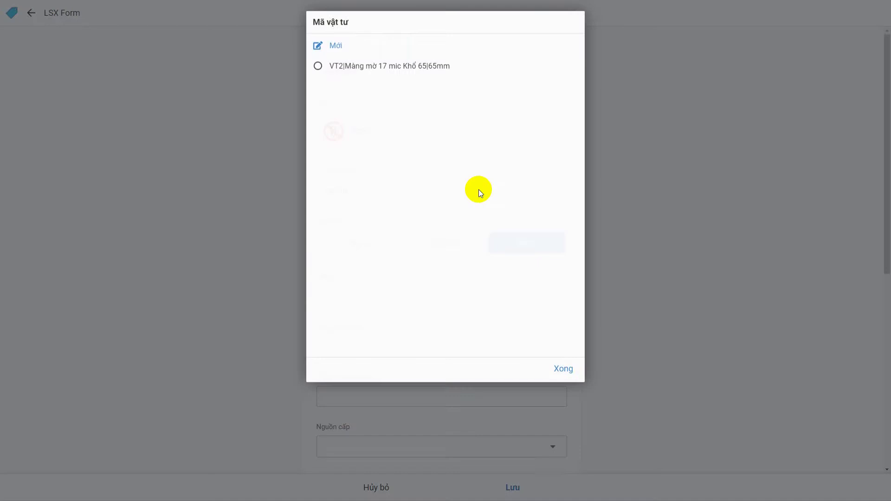
click(318, 73)
scroll(445, 316, down, 2)
click(376, 332)
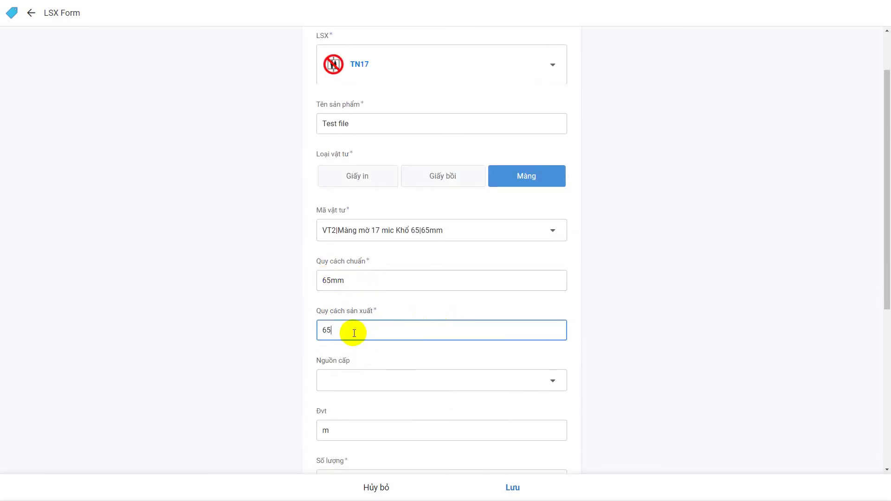
double_click(335, 280)
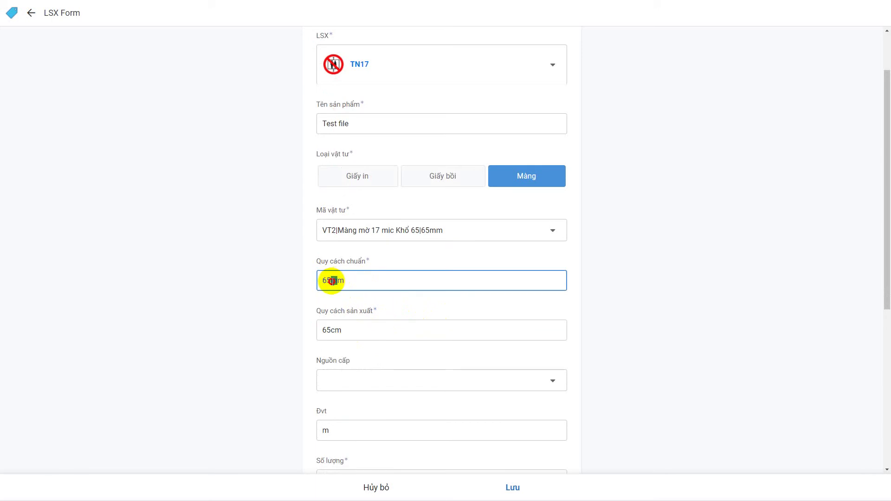
text(c)
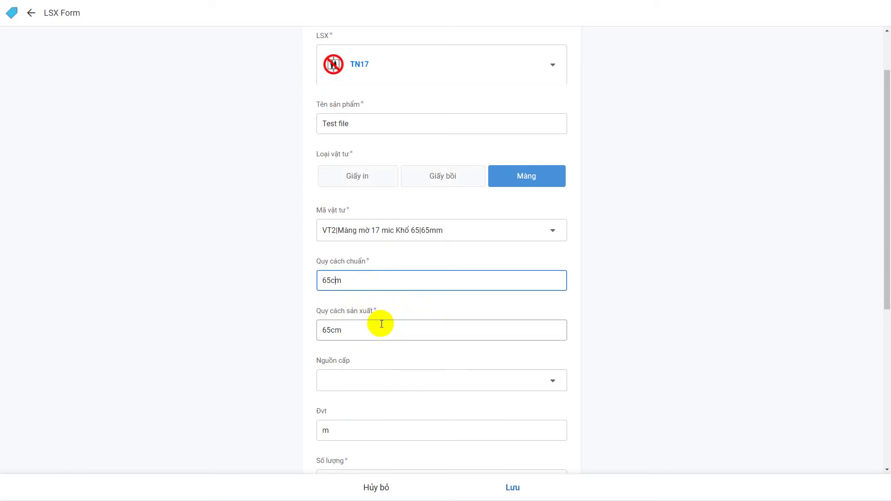
Step: Set the film's supply source to HT and quantity to 1000, save it, and discard the extra blank material entry
click(385, 378)
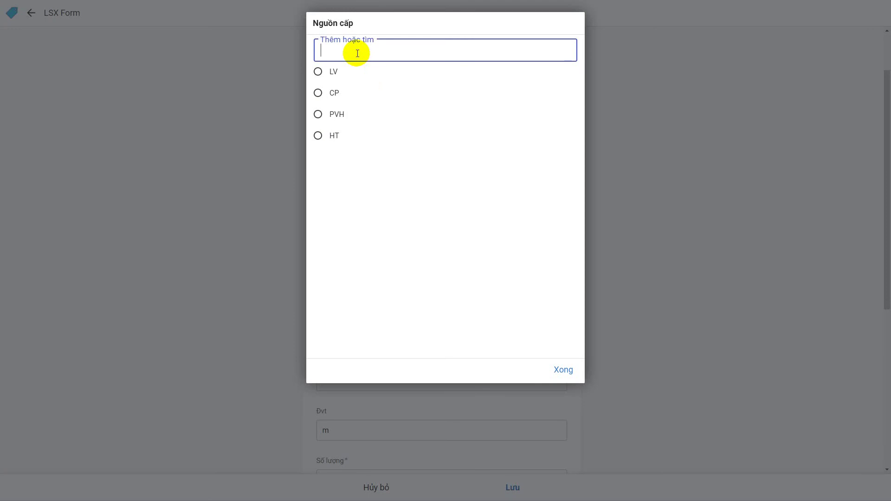
text(HT)
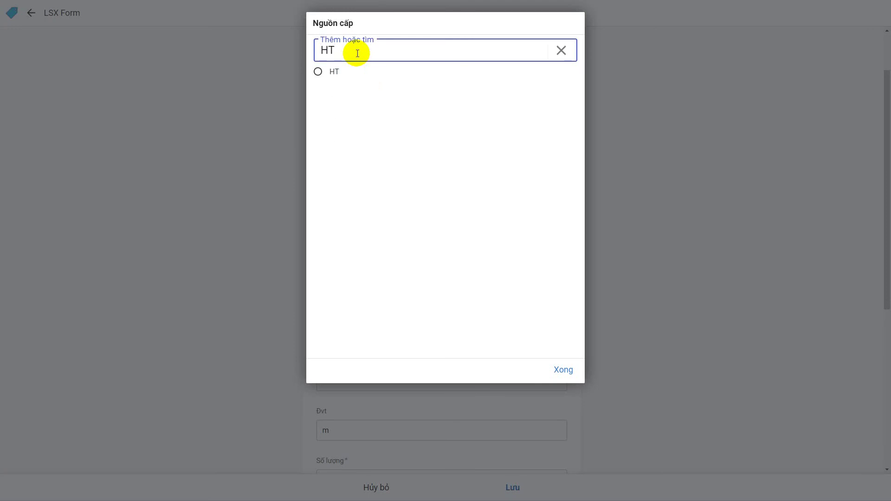
click(334, 73)
scroll(463, 429, down, 3)
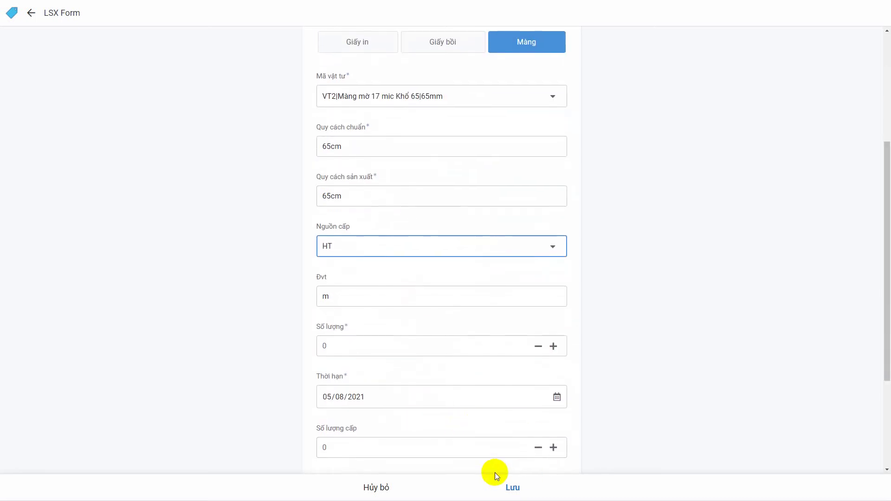
click(509, 486)
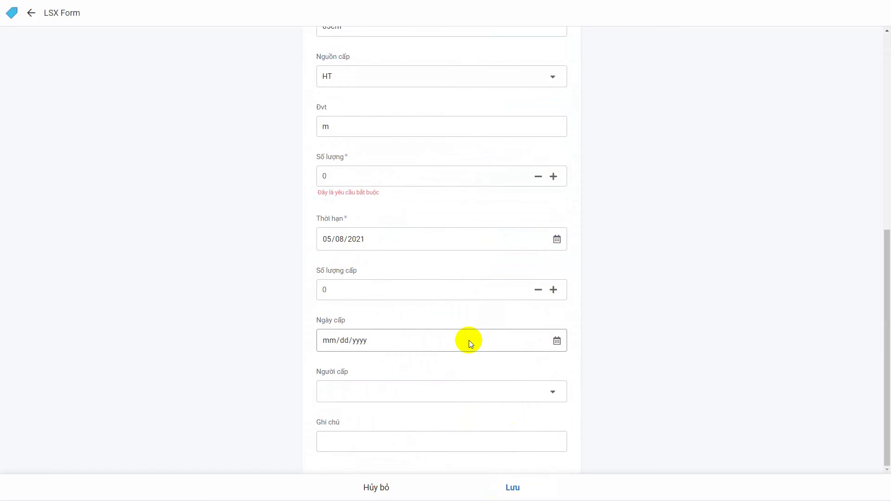
click(378, 172)
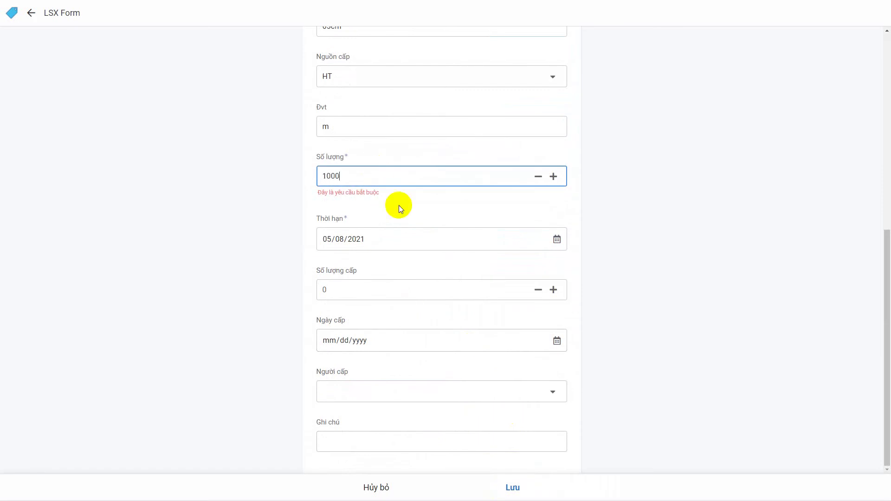
click(511, 487)
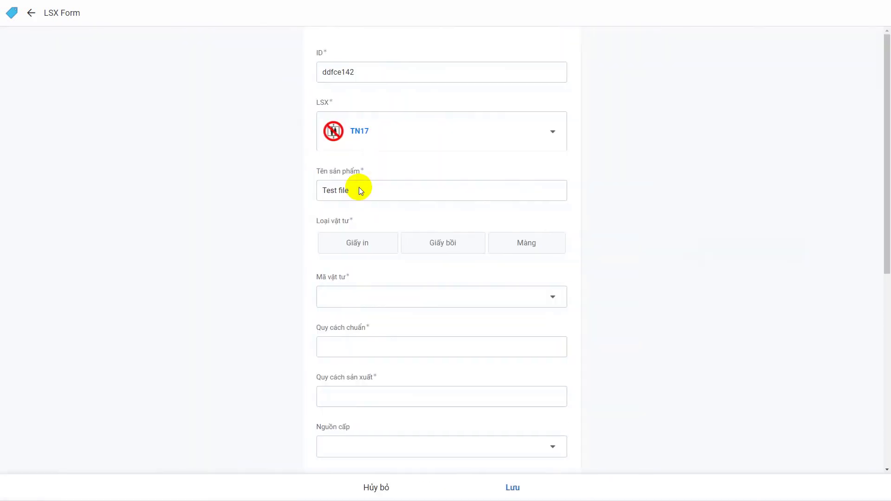
click(370, 487)
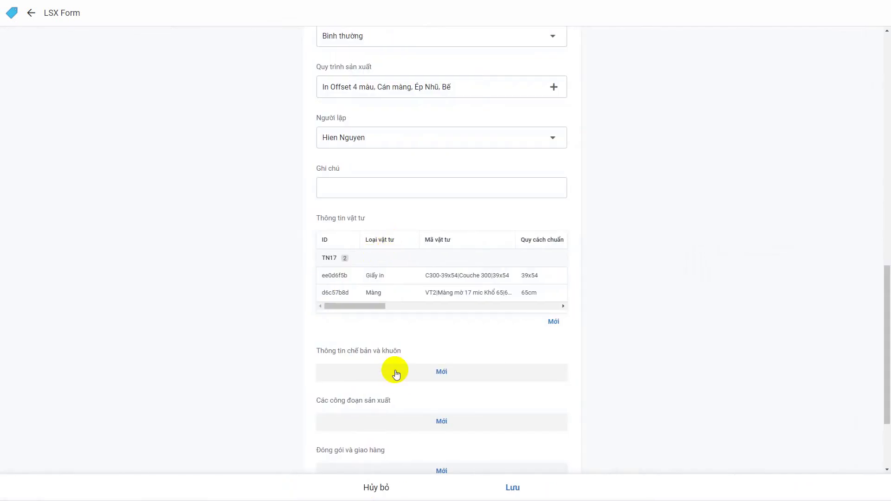
Step: Start a plate and mould entry (Thông tin chế bản và khuôn) with category Kẽm mặt A and function CMYK
click(448, 372)
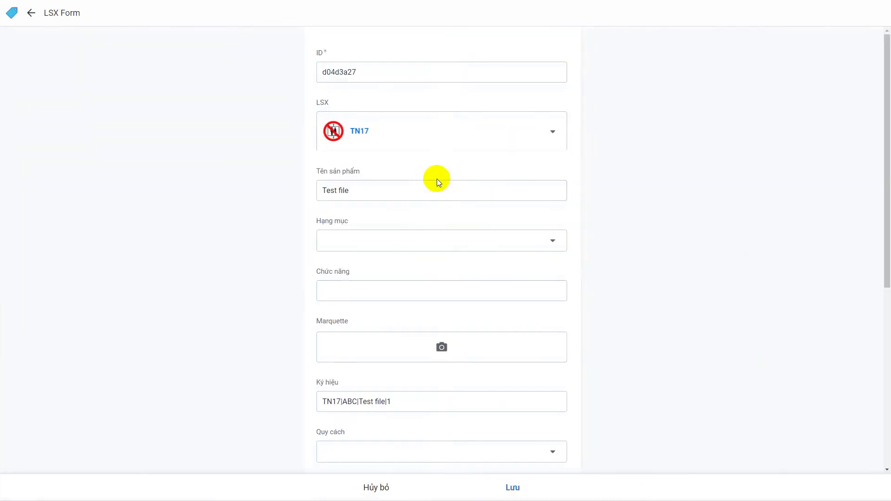
click(405, 243)
click(342, 93)
click(492, 297)
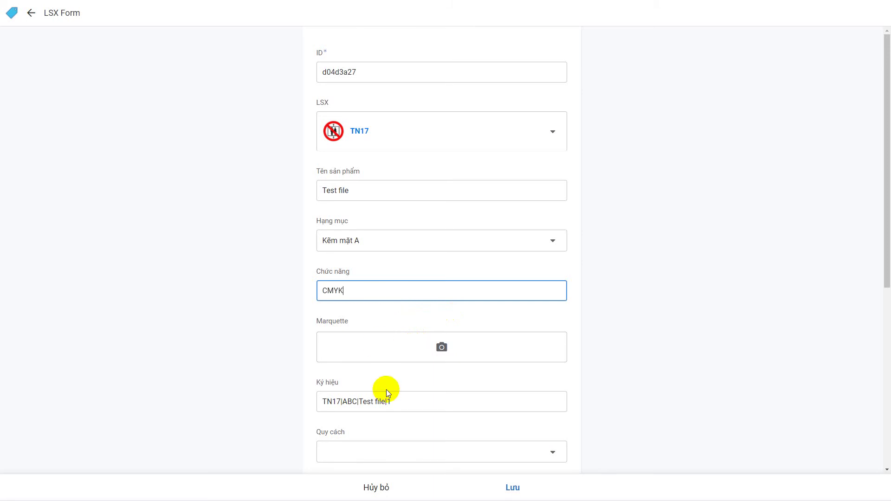
Step: Attach screenshot_1619592433.png from the Desktop as the Marquette image of the Kẽm mặt A entry
click(396, 353)
click(308, 204)
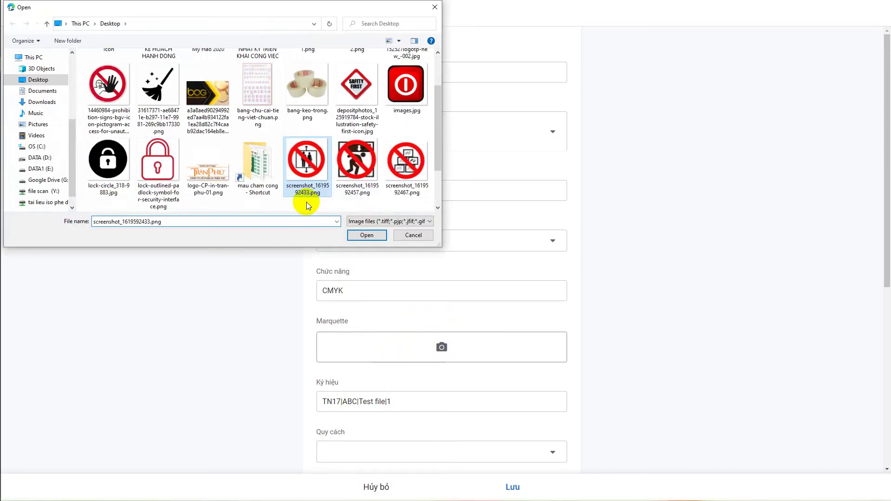
click(367, 235)
Step: Set the Kẽm mặt A plate's Quy cách to 60x73, quantity to 4 and supplier to TT, and save the entry
scroll(471, 331, down, 5)
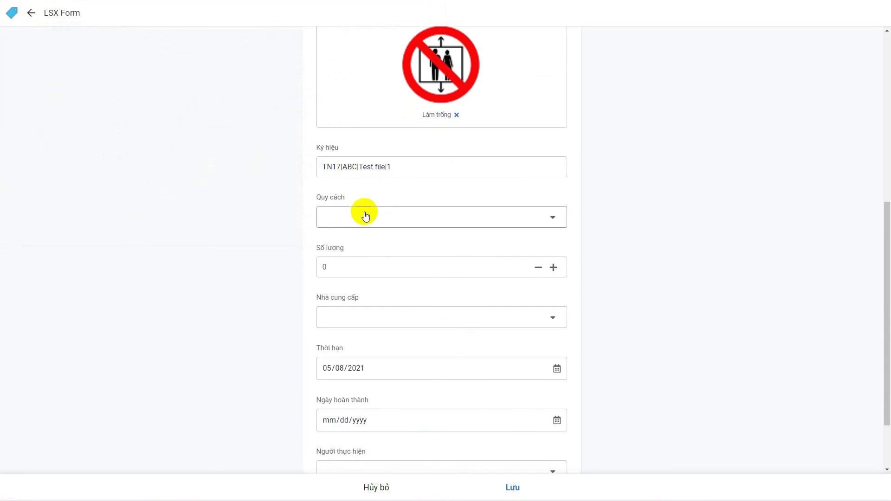
click(364, 214)
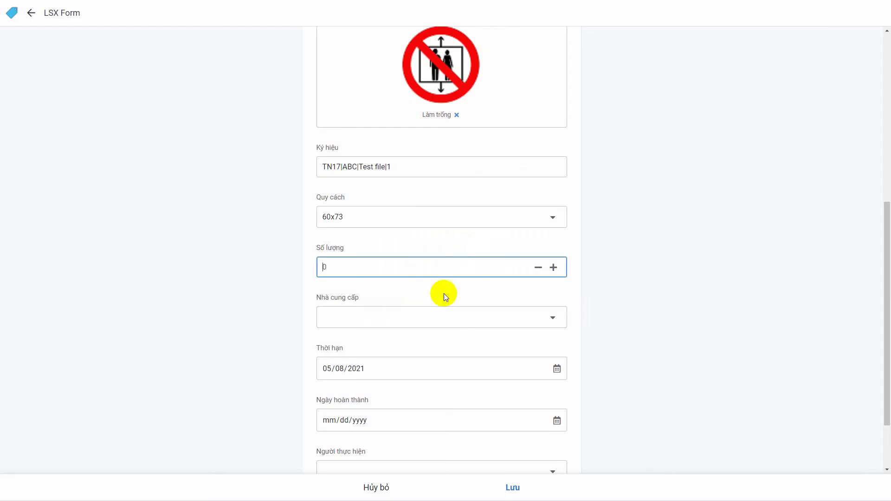
text(4)
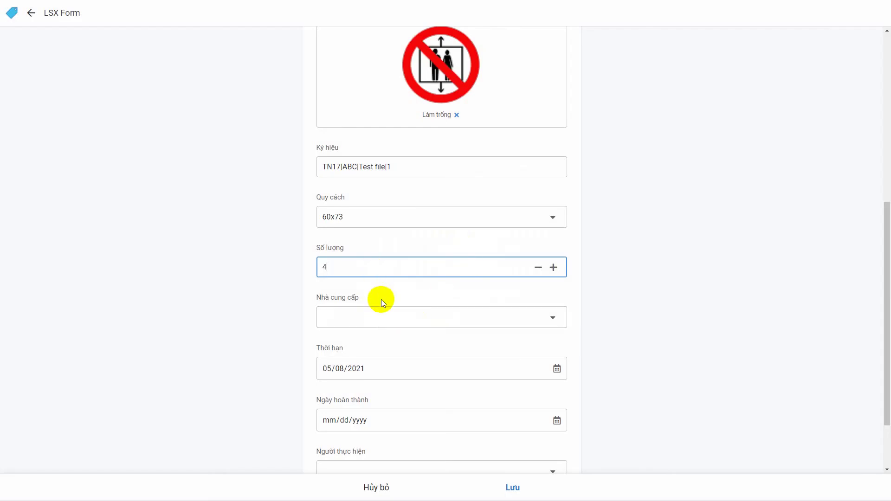
click(380, 316)
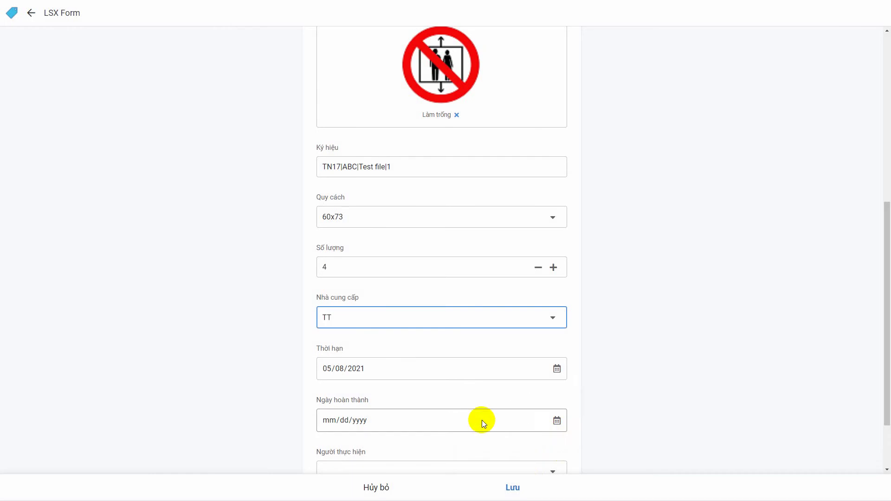
click(513, 485)
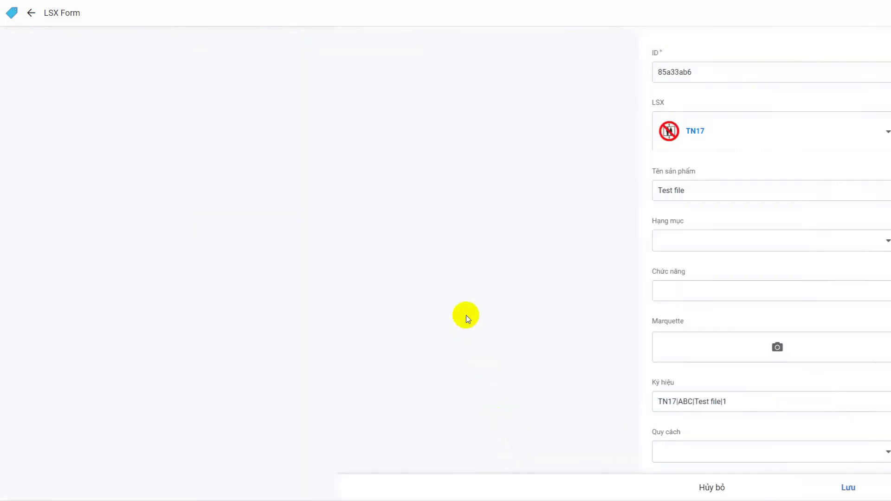
Step: Fill the second plate entry with category Kẽm mặt B, function 1 đen and the broom picture from the Desktop as Marquette
click(389, 238)
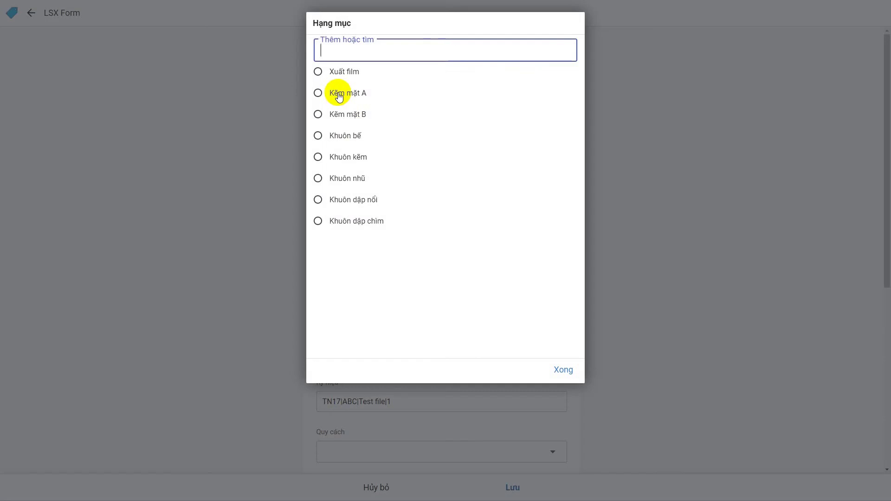
click(338, 111)
click(439, 296)
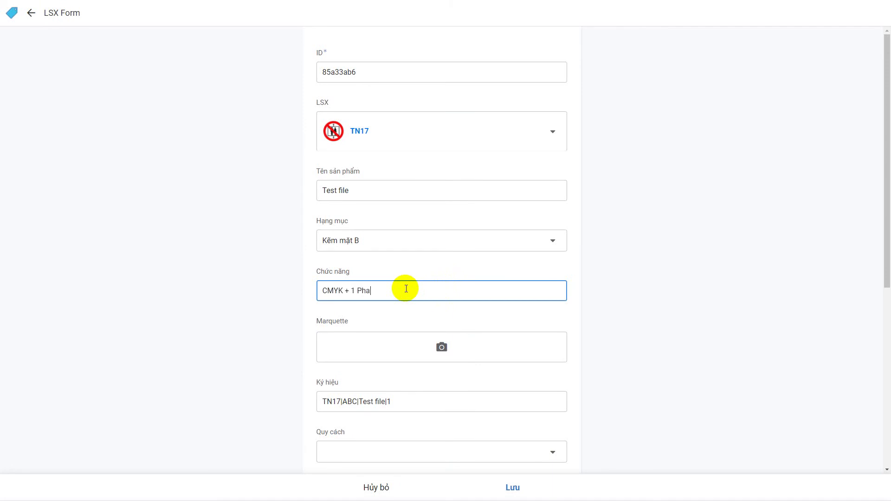
click(423, 345)
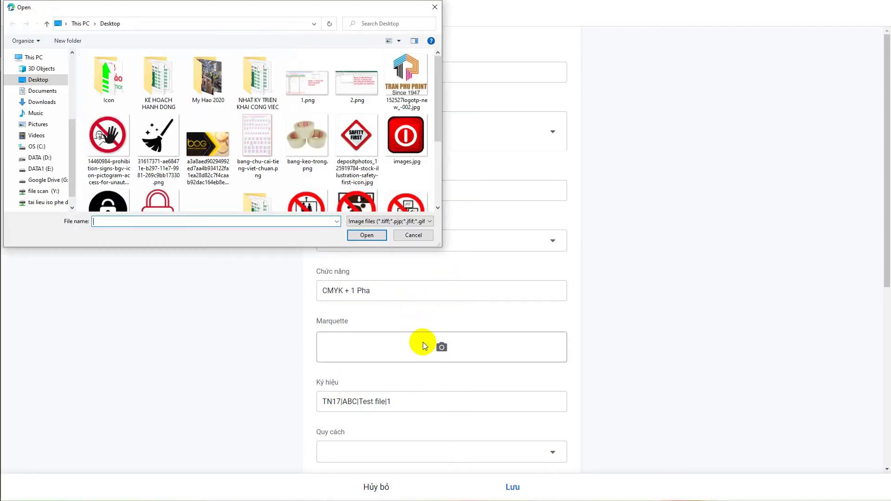
click(173, 149)
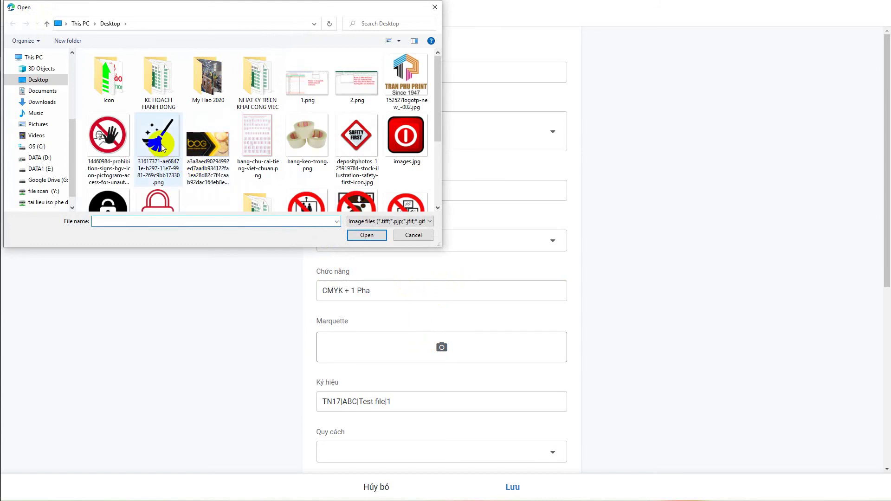
click(367, 234)
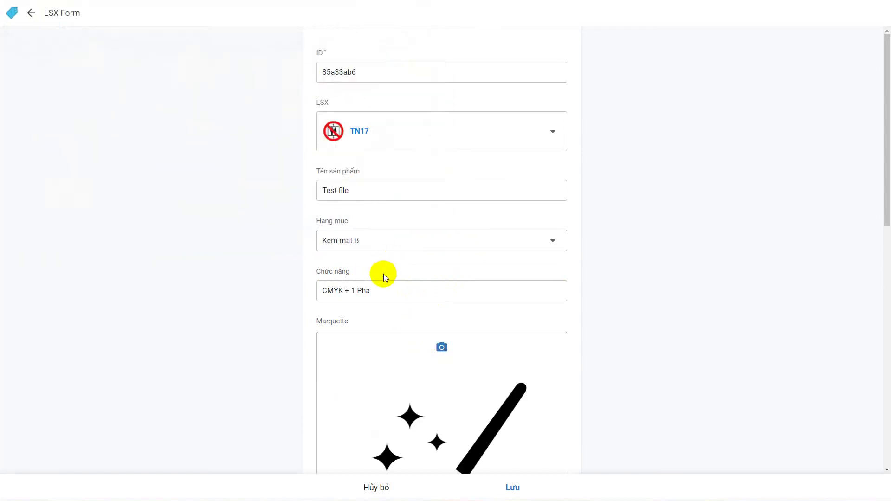
drag(390, 290, 176, 276)
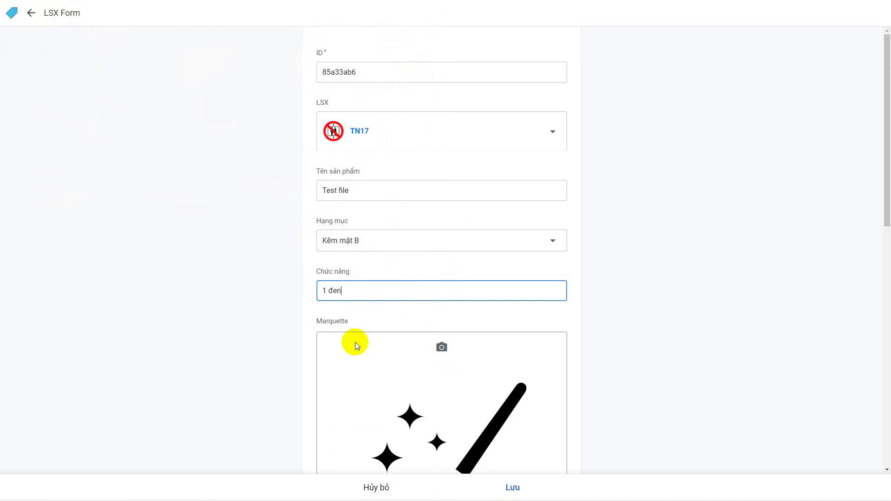
Step: Set the Kẽm mặt B plate's Quy cách to 60x73, quantity to 1 and supplier to TT, save it, and discard the extra blank entry
scroll(362, 346, down, 8)
click(360, 290)
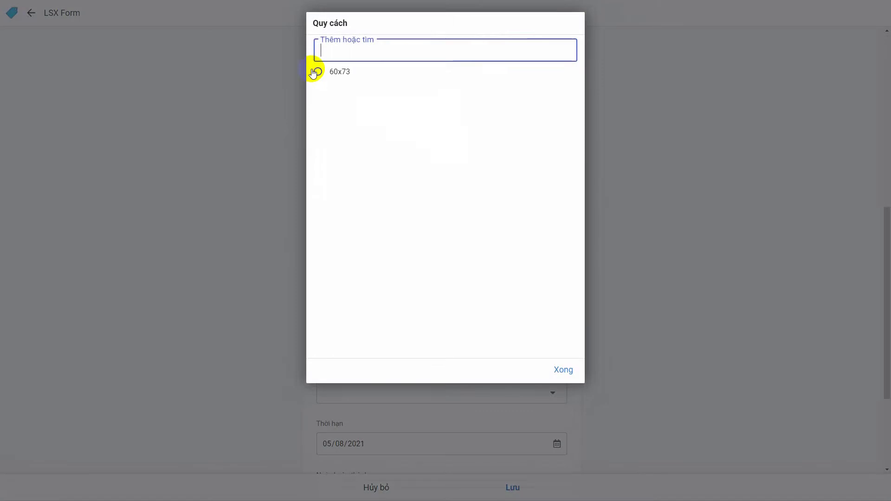
click(314, 72)
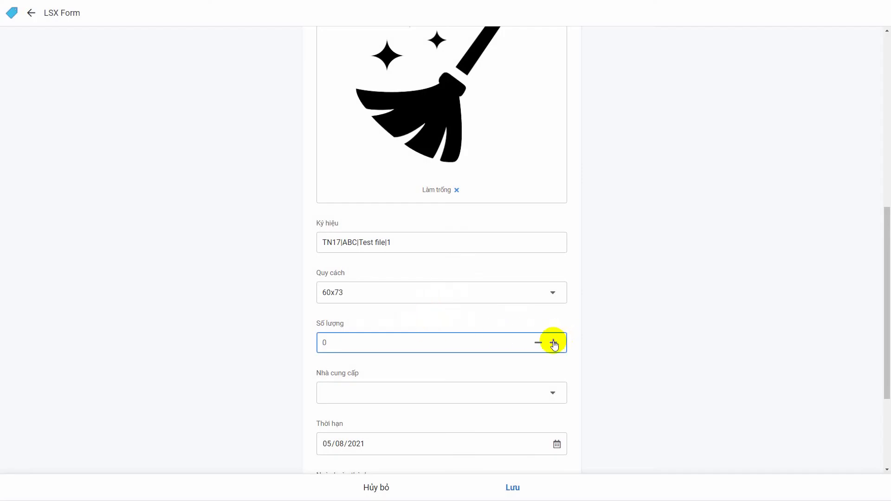
click(554, 344)
scroll(418, 354, down, 2)
click(413, 333)
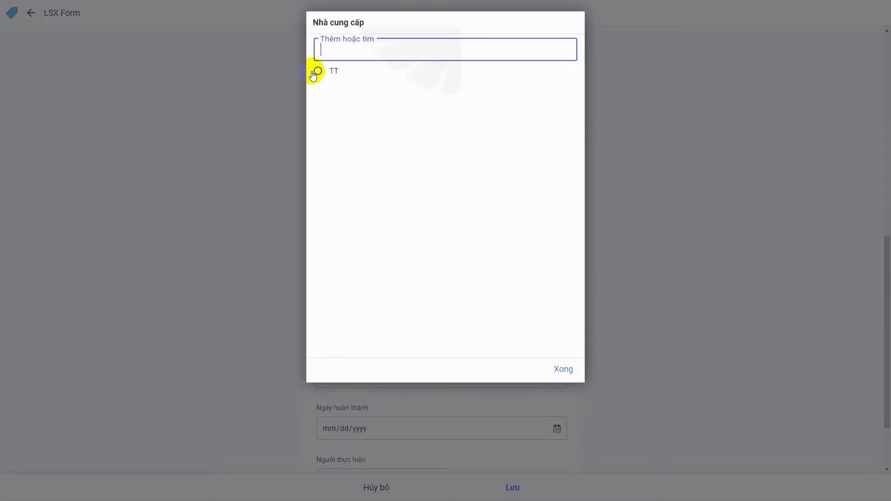
click(317, 71)
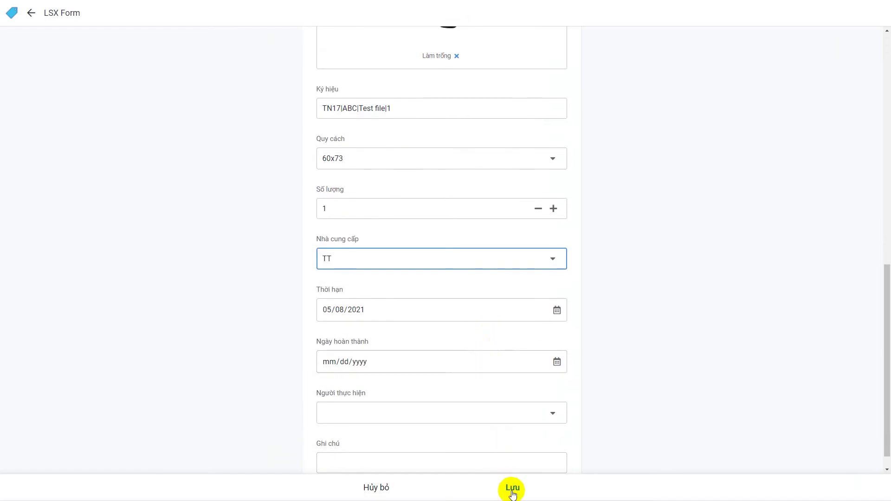
click(512, 490)
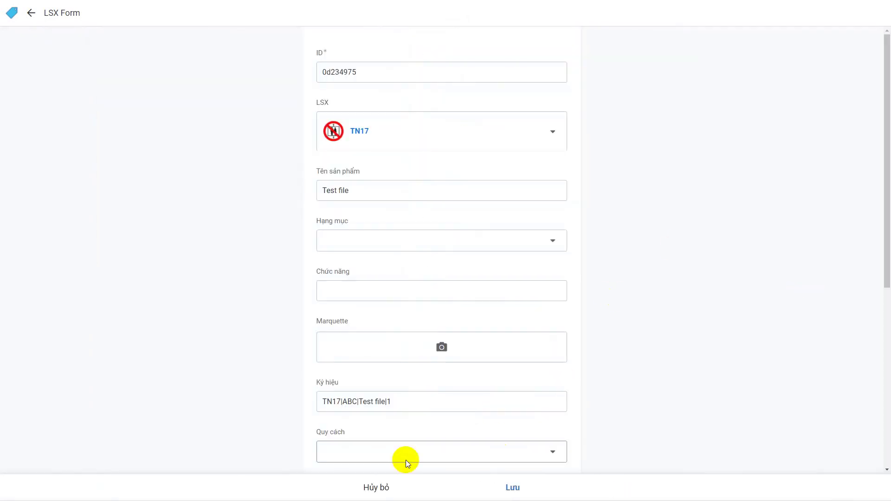
click(375, 487)
Step: Add a packaging and delivery entry (Đóng gói và giao hàng) with Quy cách Size S and requested quantity 500, and save it
scroll(434, 347, down, 2)
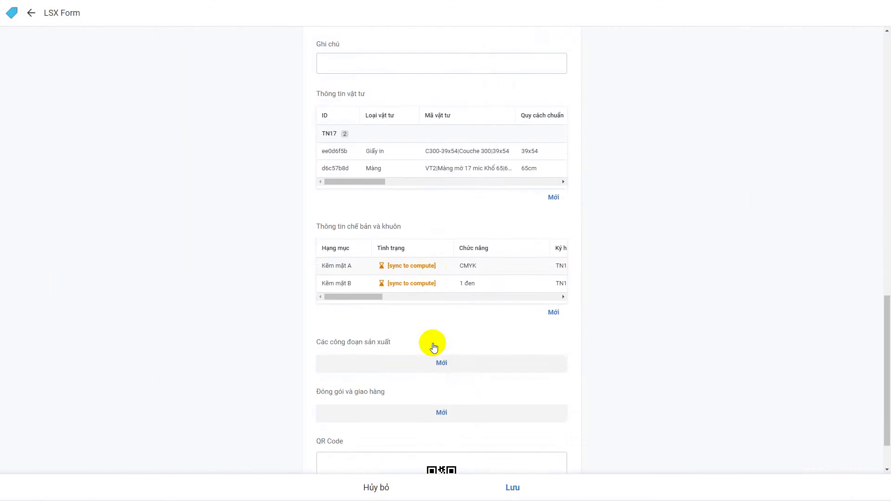
scroll(434, 347, down, 1)
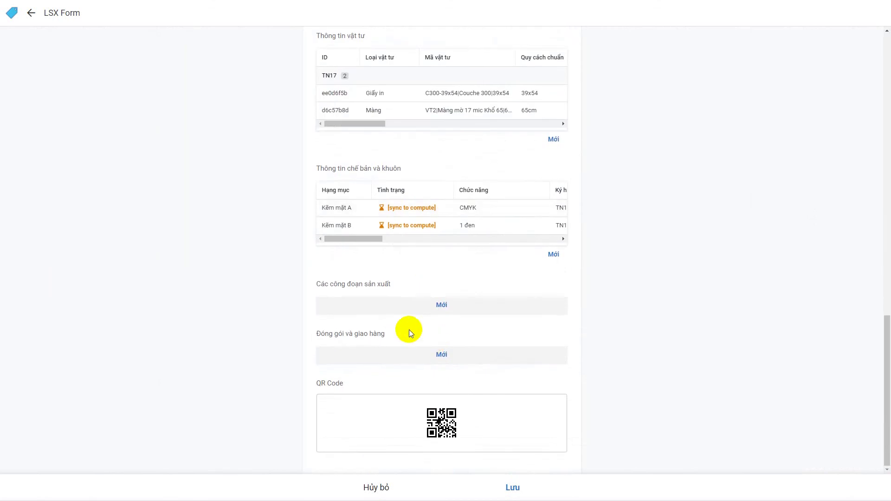
click(412, 360)
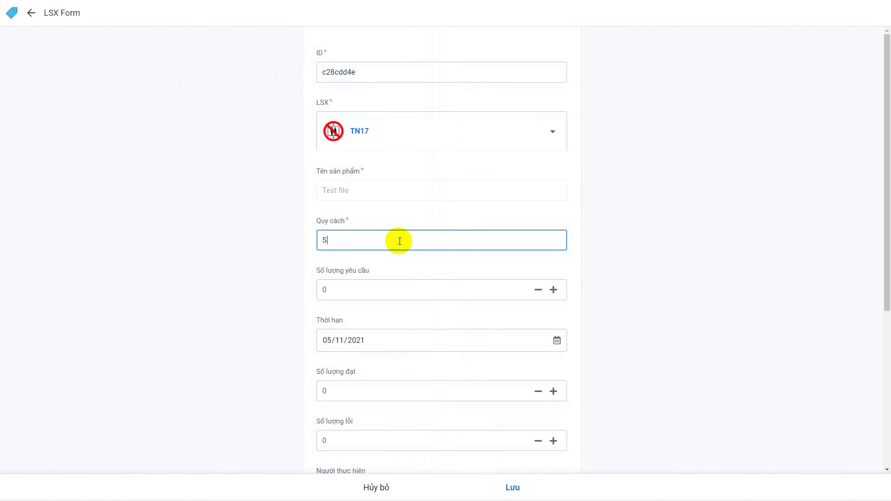
click(408, 290)
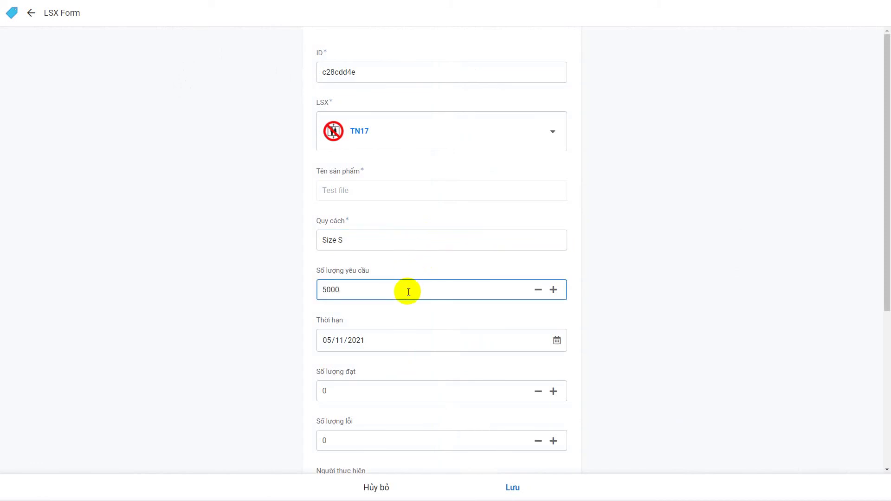
click(512, 487)
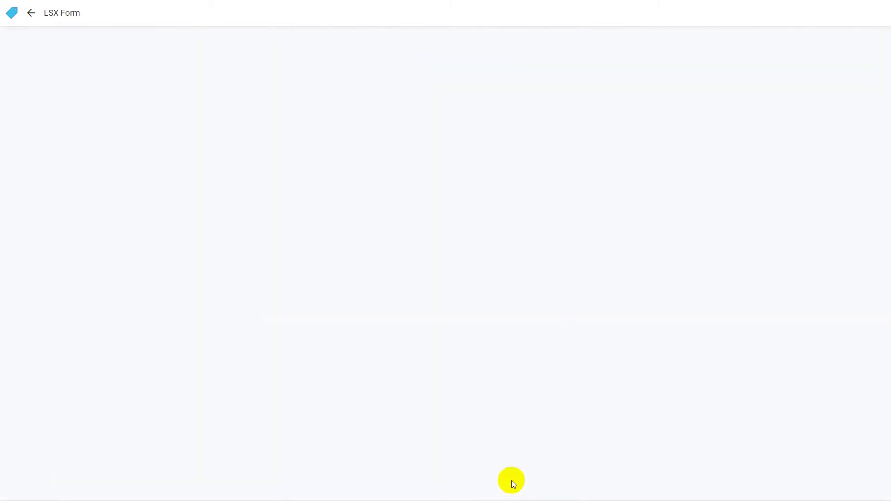
Step: Add a second packaging and delivery entry with Quy cách Size L and requested quantity 500, and save it
scroll(517, 439, down, 3)
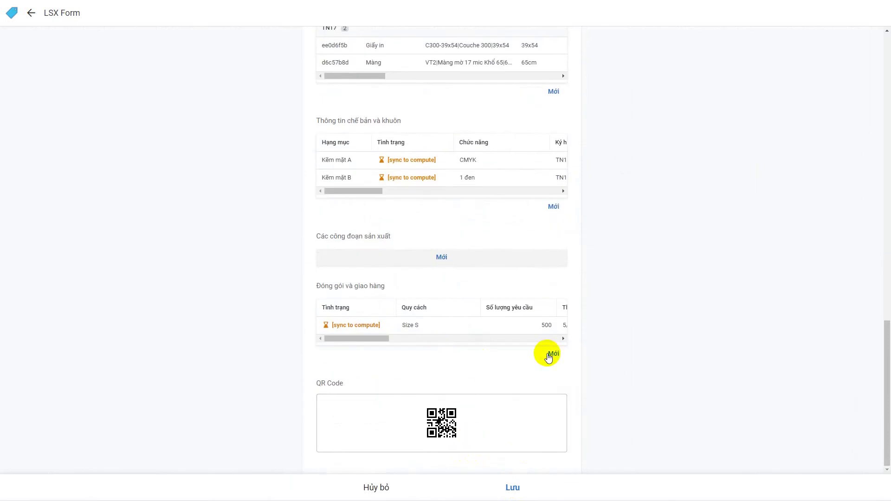
click(552, 353)
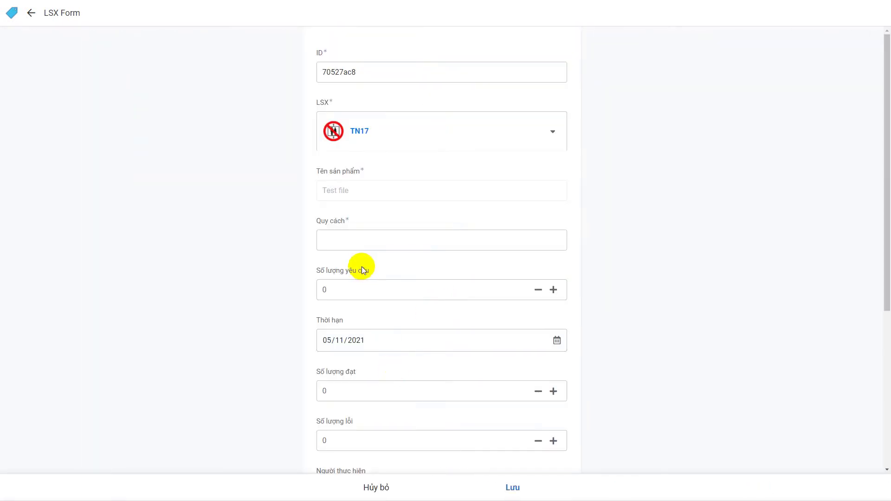
click(365, 236)
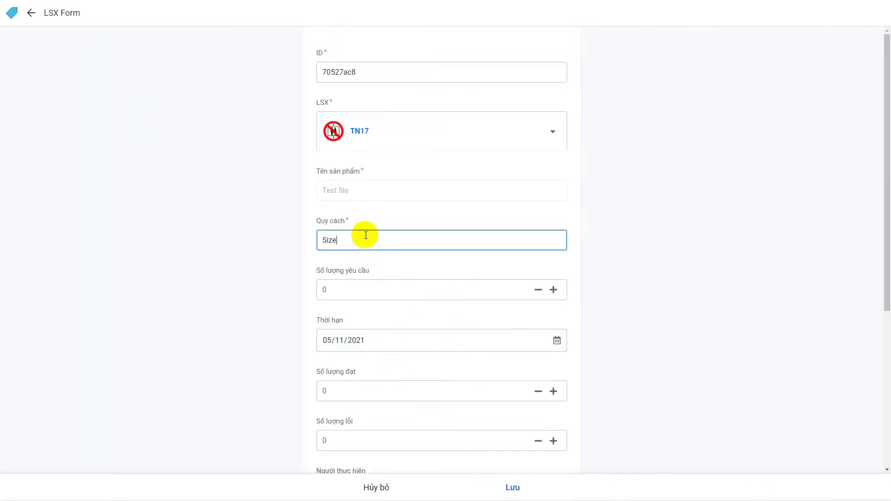
click(406, 294)
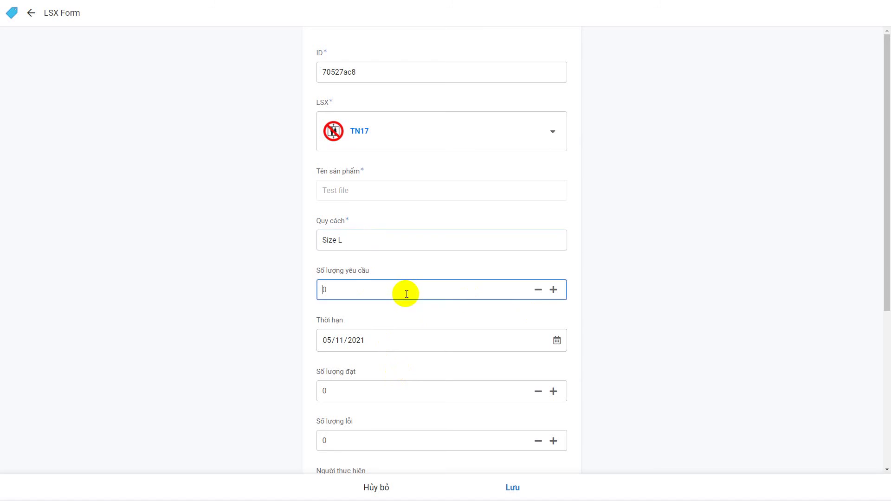
text(500)
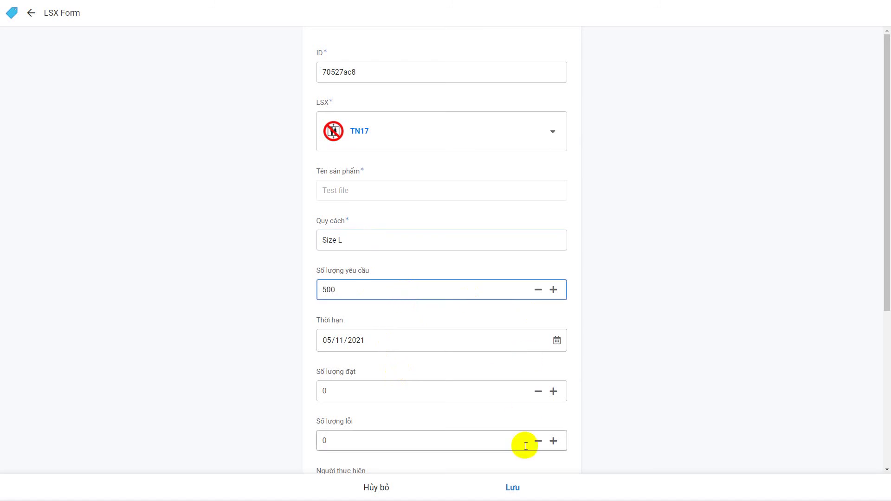
click(513, 486)
Step: Add a third packaging and delivery entry for Size XL with requested quantity 500, save it, and save the TN17 production order
scroll(494, 391, down, 3)
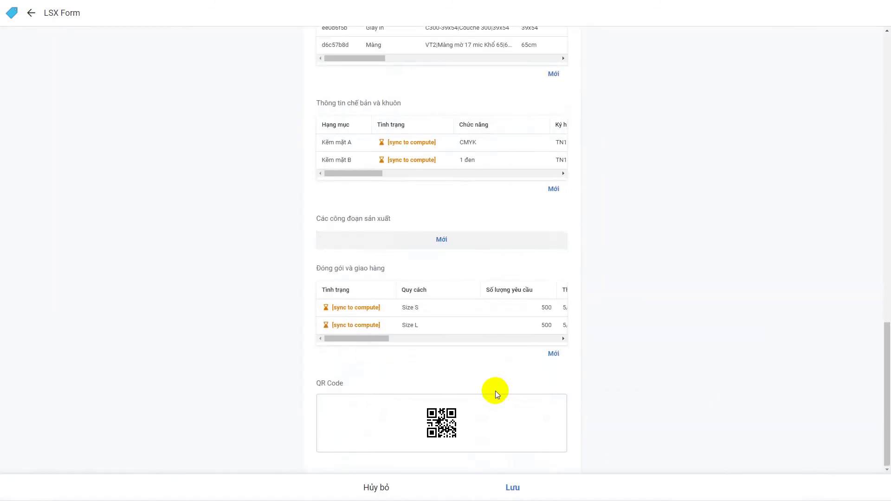
scroll(523, 384, up, 1)
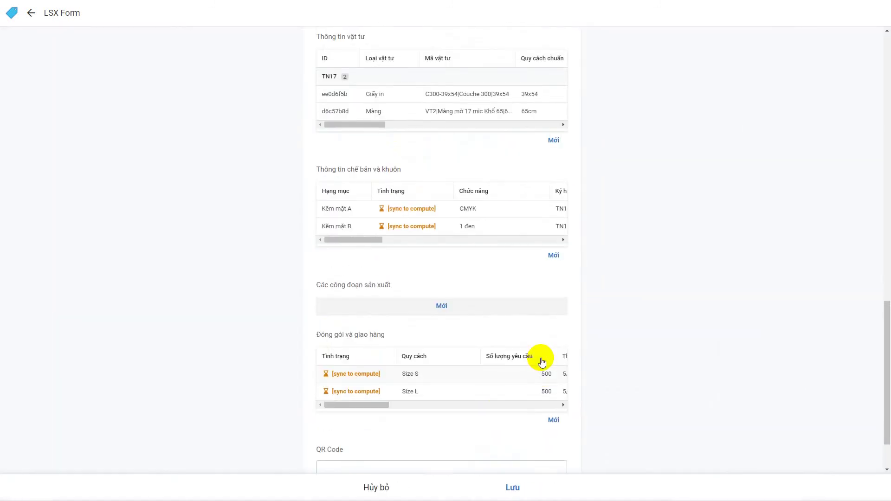
click(553, 417)
click(406, 241)
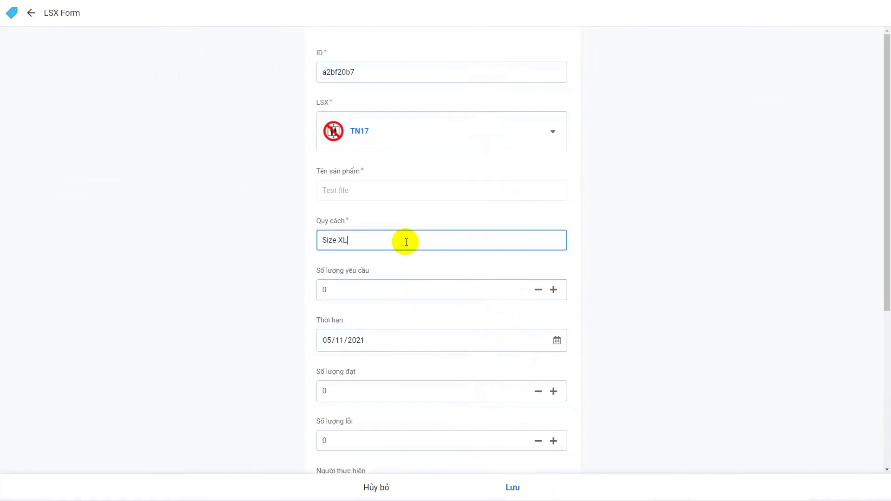
click(399, 290)
text(5)
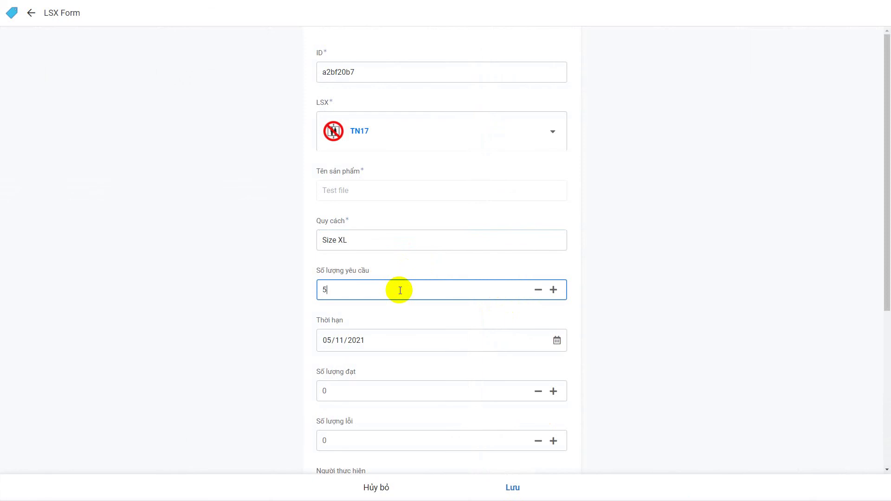
text(00)
click(519, 495)
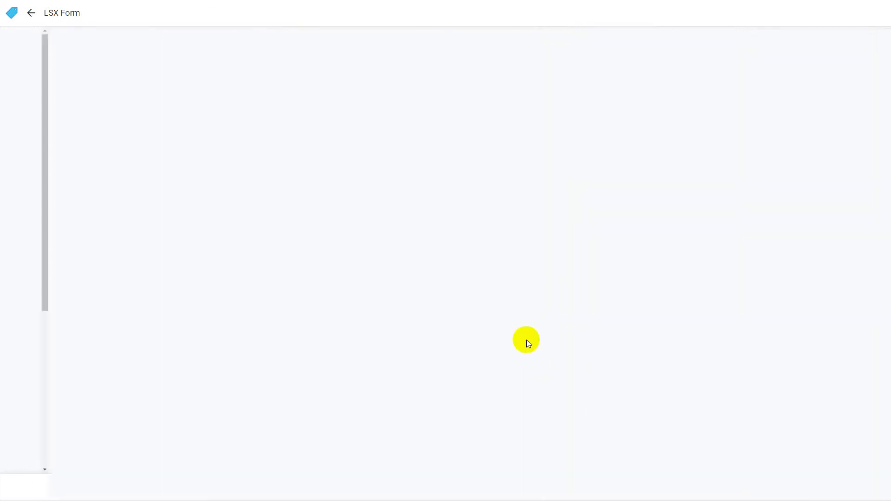
click(512, 487)
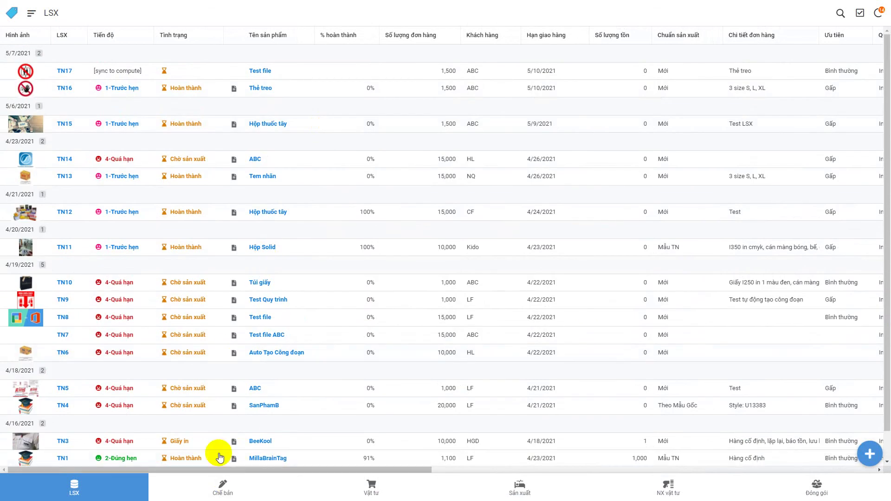
Step: Open order TN17 from the LSX list and examine its material, plate and production stage details
click(87, 76)
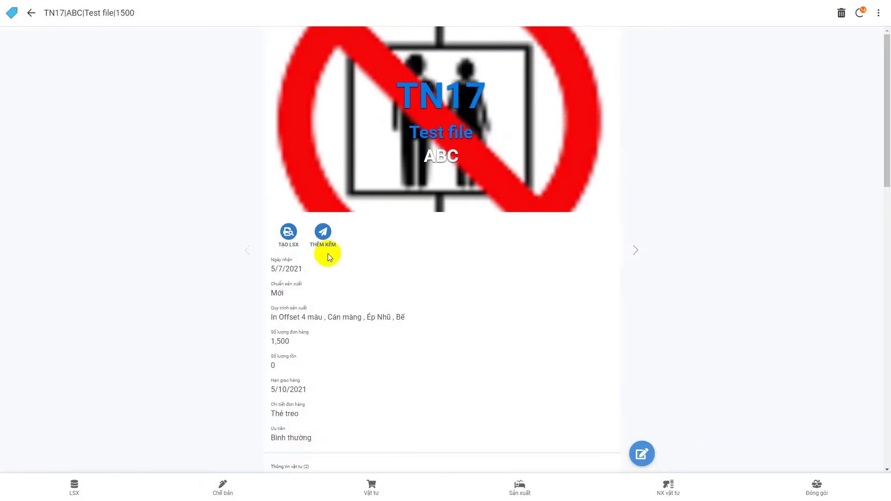
scroll(328, 255, down, 8)
scroll(422, 291, up, 4)
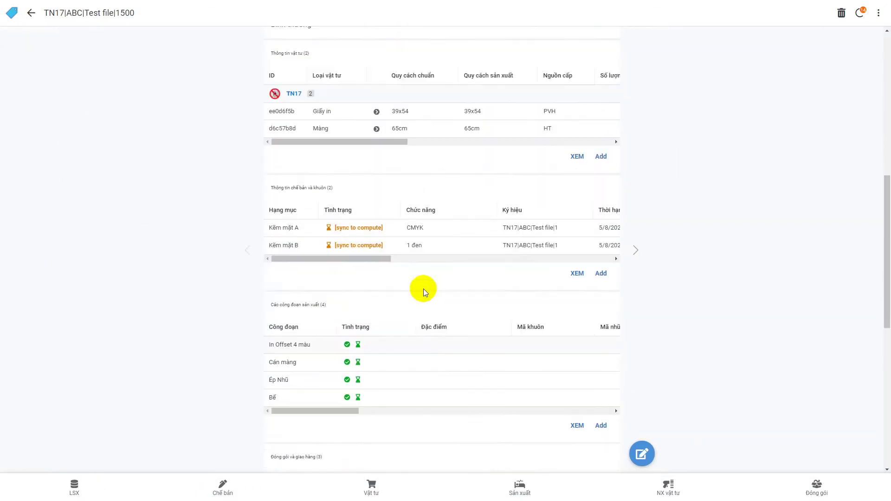
Step: Examine order TN17's packaging and delivery entries, QR code and general order information
scroll(421, 288, down, 12)
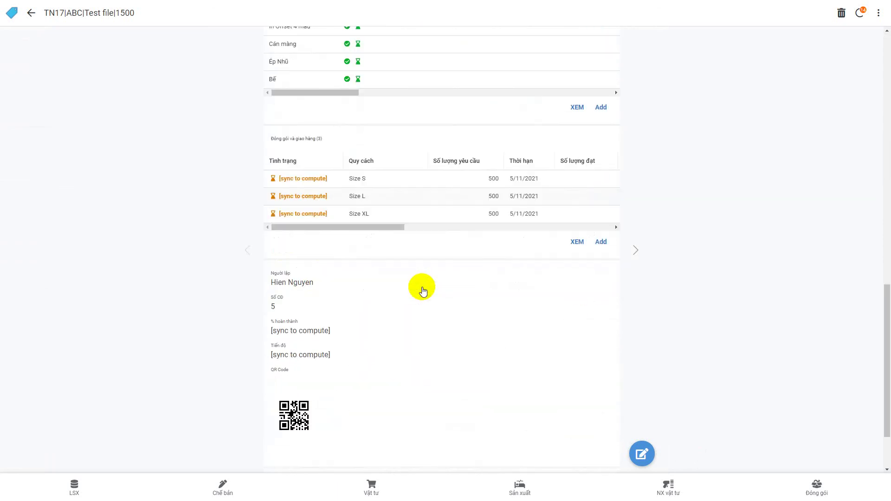
scroll(421, 287, up, 15)
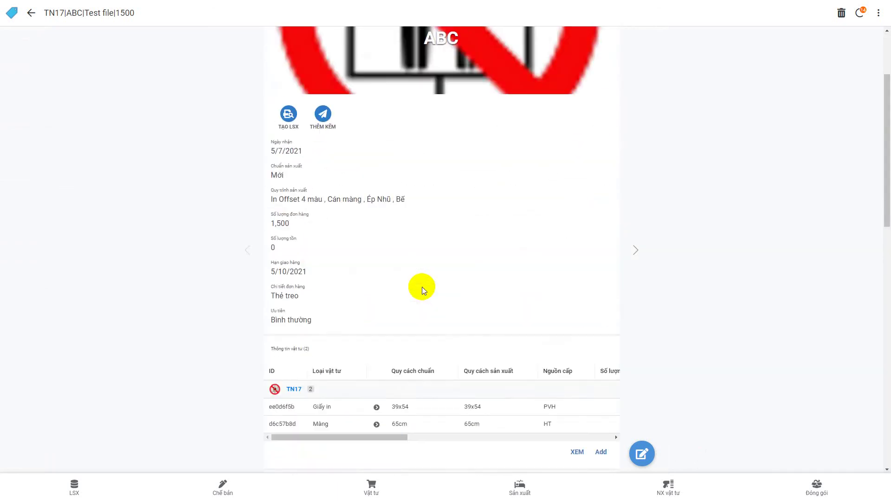
scroll(422, 286, down, 5)
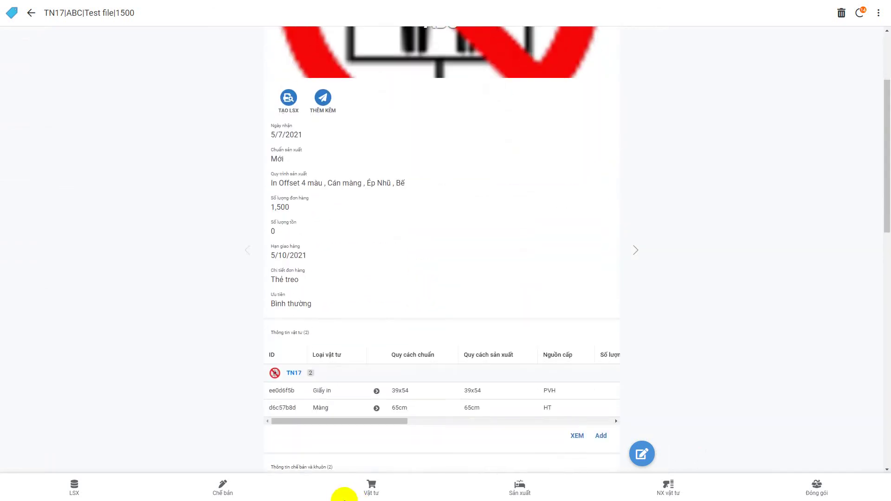
Step: List production stages in Sản xuất for all Công đoạn and all Tình trạng values, and examine the orders' progress and deadlines
click(371, 487)
click(513, 486)
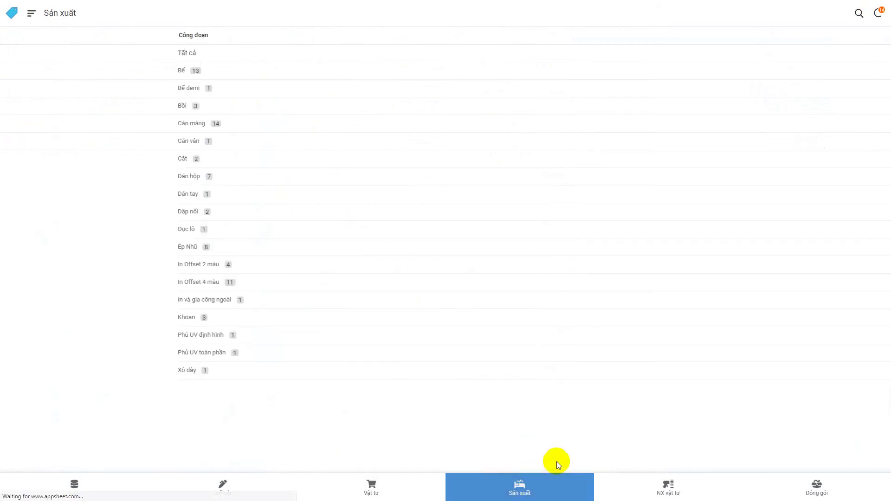
click(676, 487)
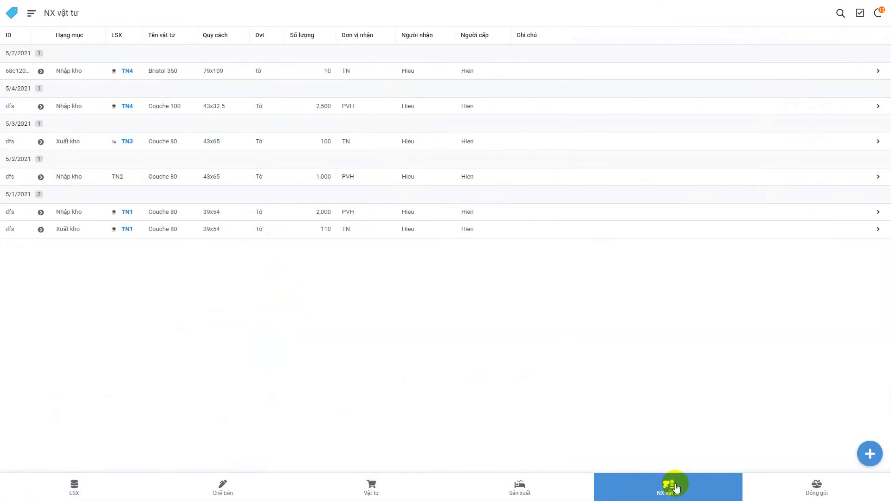
click(524, 488)
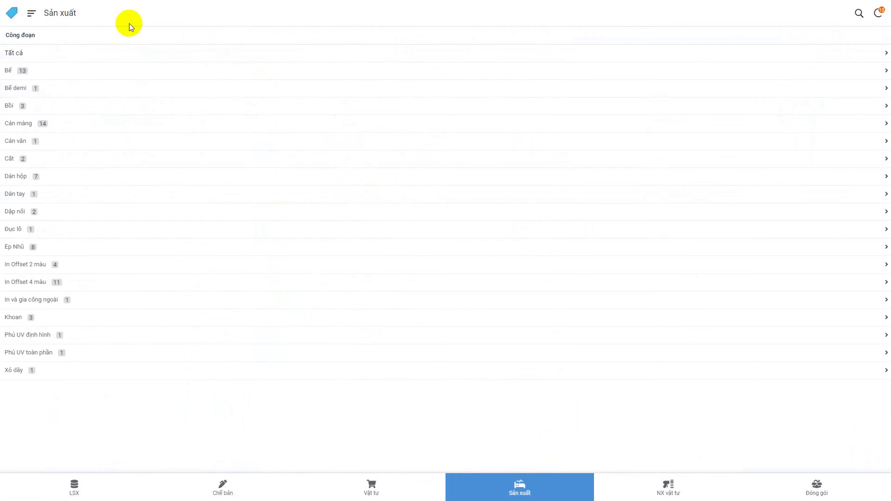
click(50, 61)
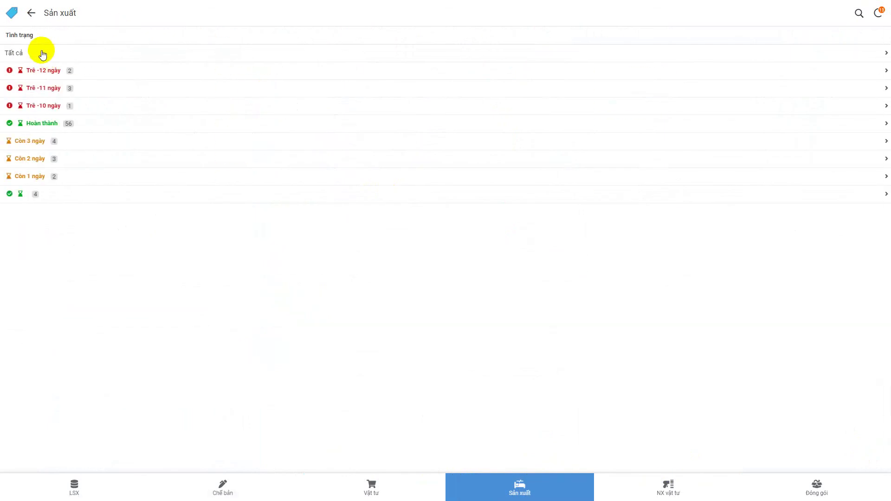
click(42, 55)
scroll(181, 112, down, 3)
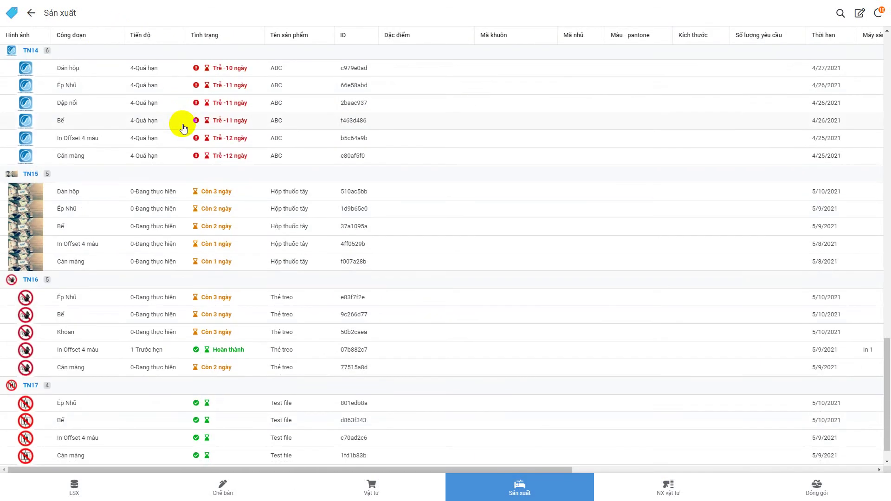
scroll(193, 160, up, 6)
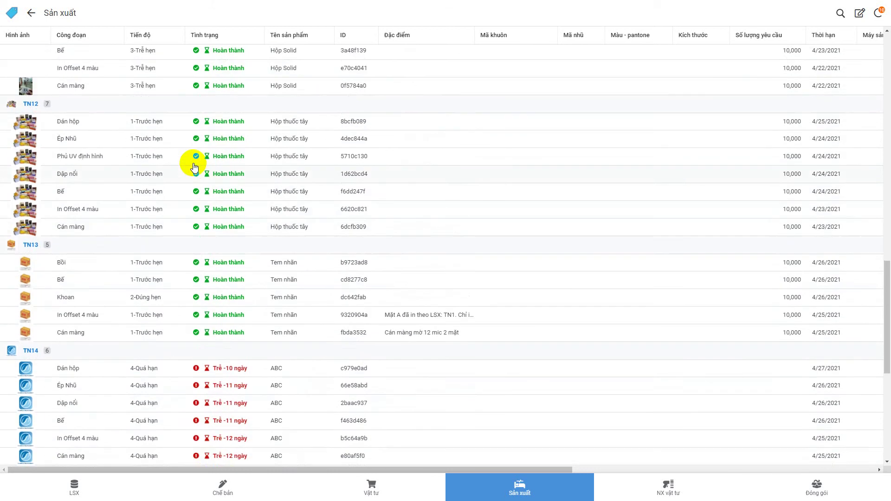
scroll(194, 167, up, 5)
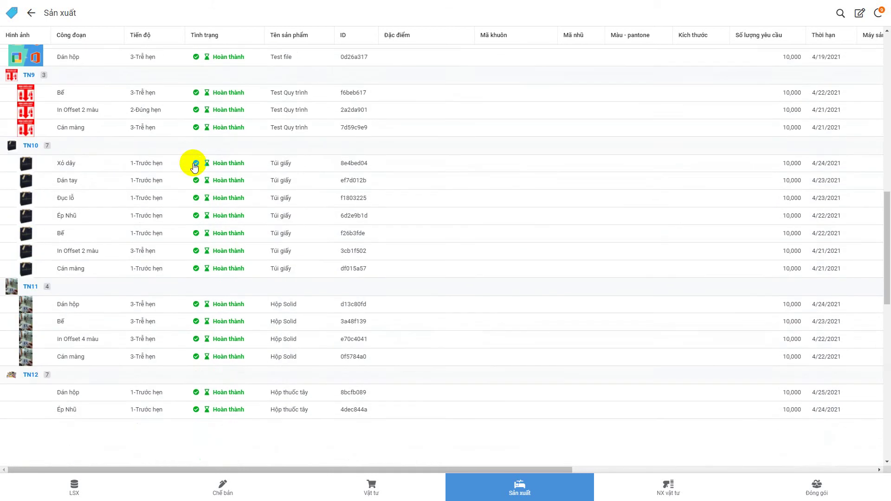
scroll(193, 165, down, 10)
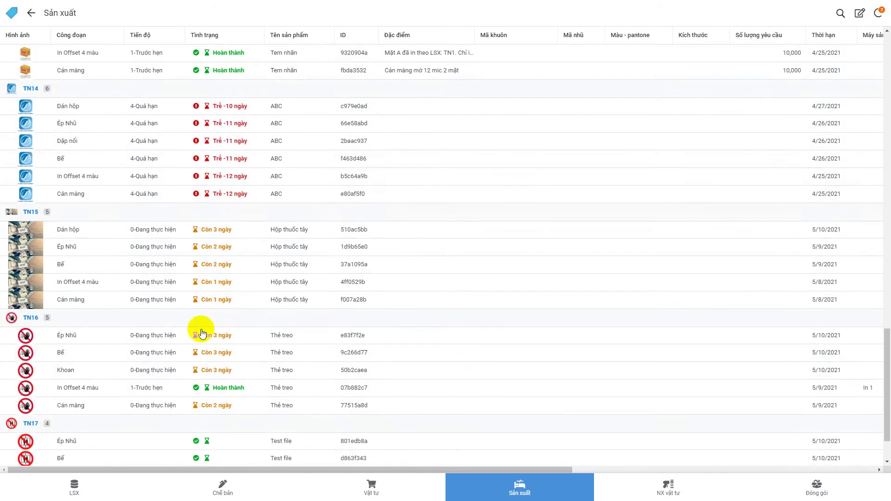
scroll(201, 339, down, 2)
Step: Open TN17's Ép Nhũ stage record, examine its machine, quantity, completion and barcode fields, and return to the stage list
click(119, 376)
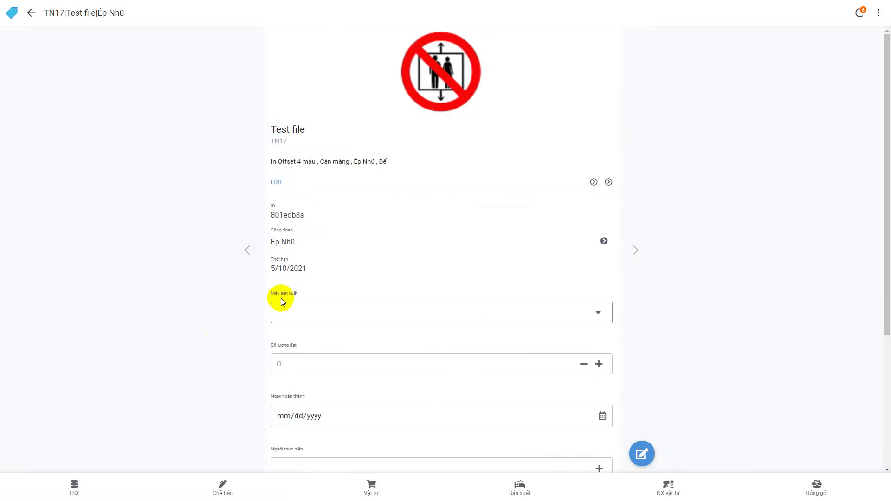
scroll(292, 291, down, 4)
scroll(294, 291, up, 4)
scroll(295, 291, down, 2)
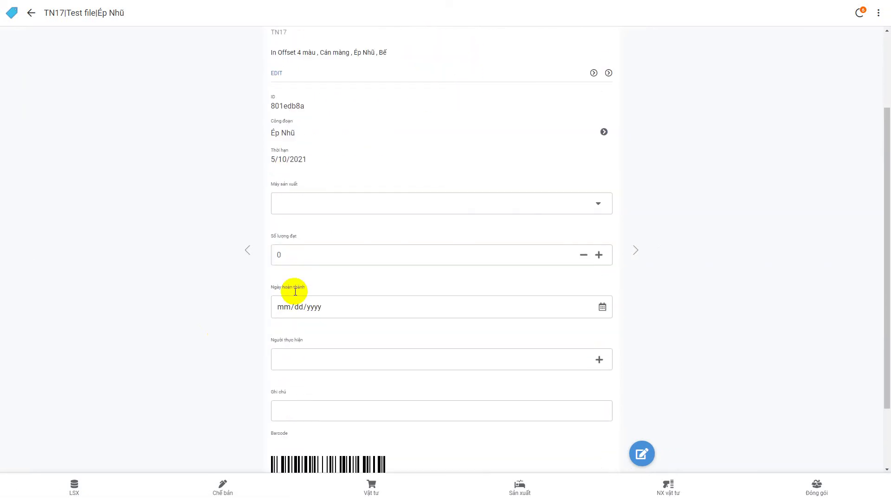
scroll(295, 291, down, 1)
click(35, 19)
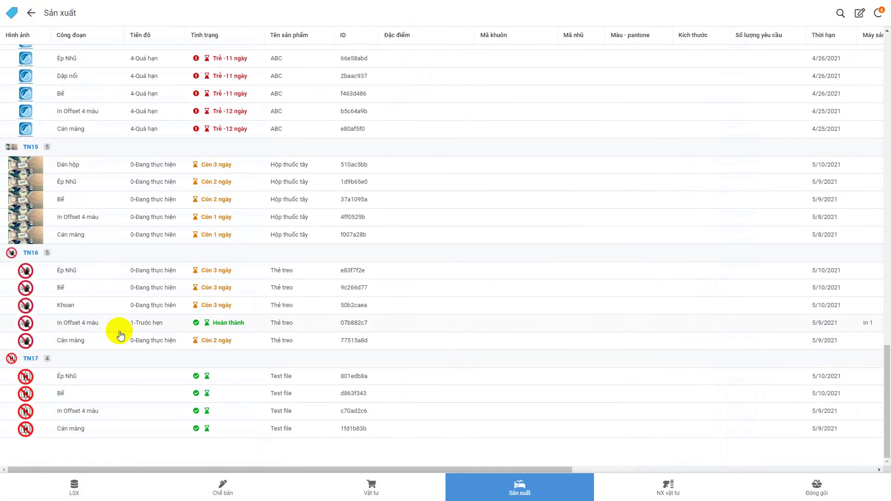
Step: View TN17's Bế, In Offset 4 màu and Cán màng stage records one after another
click(105, 398)
scroll(294, 338, down, 4)
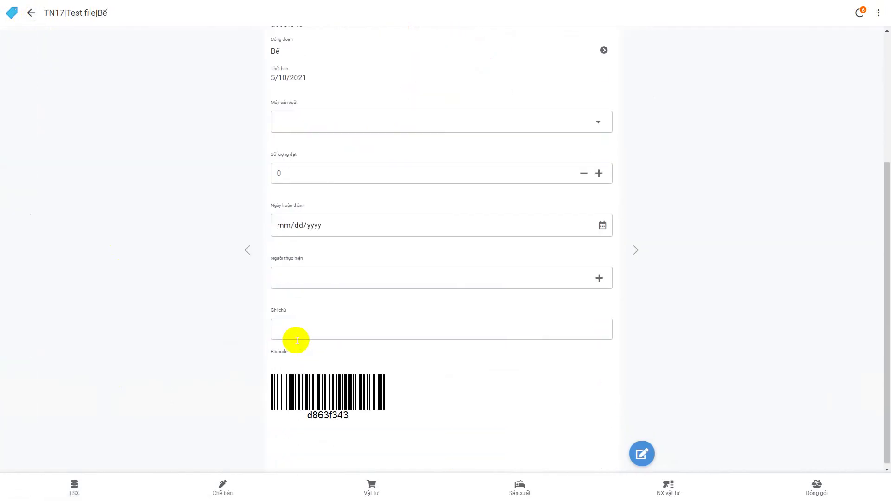
click(628, 252)
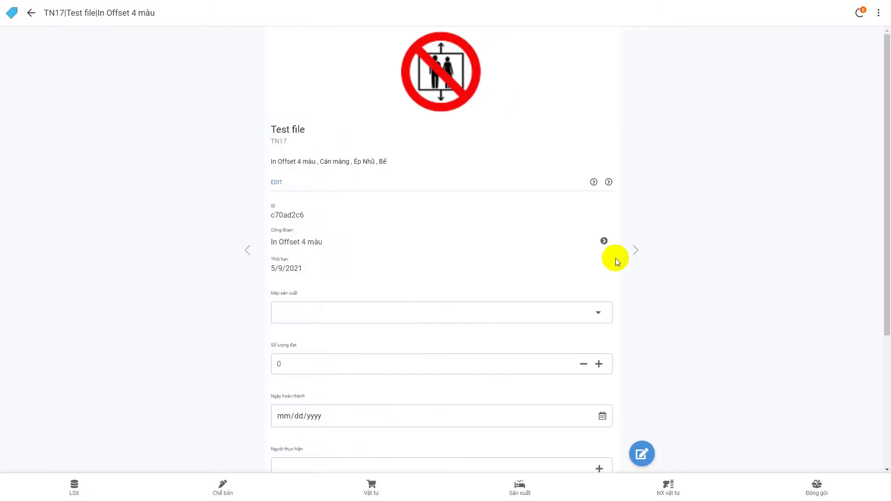
click(631, 252)
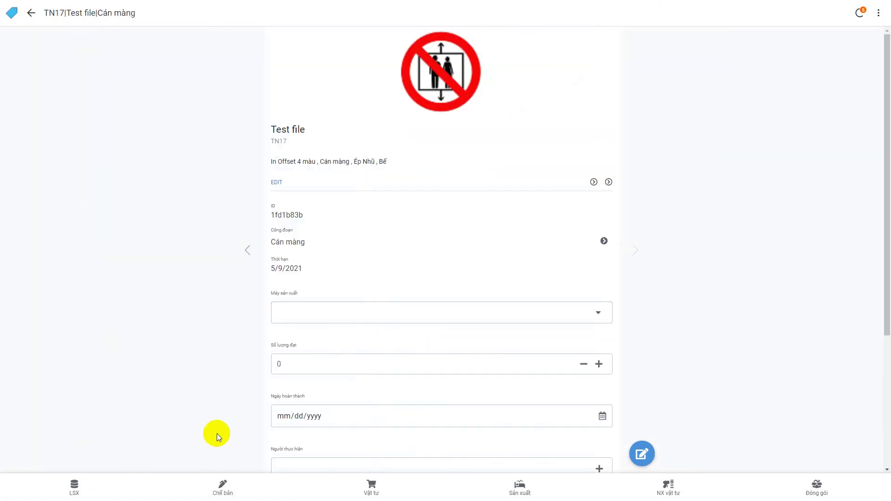
Step: Open TN17's Kẽm mặt A plate record from the [sync to compute] group in Chế bản
click(72, 487)
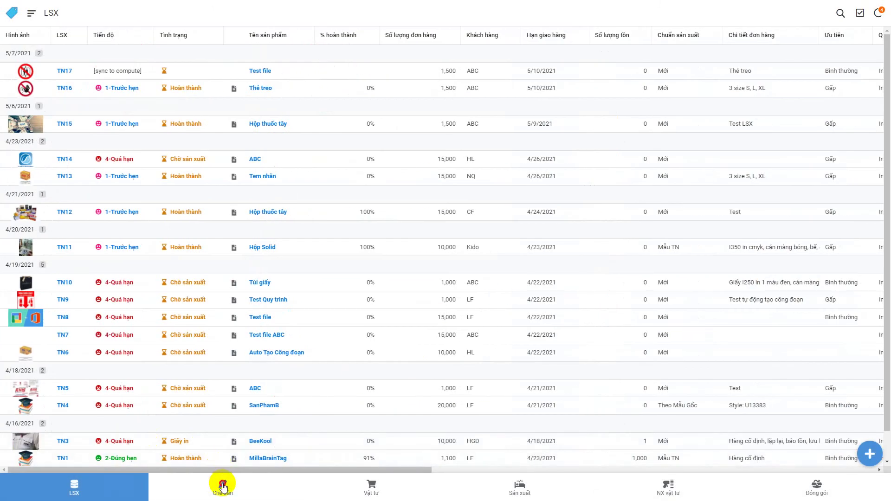
click(223, 487)
click(50, 194)
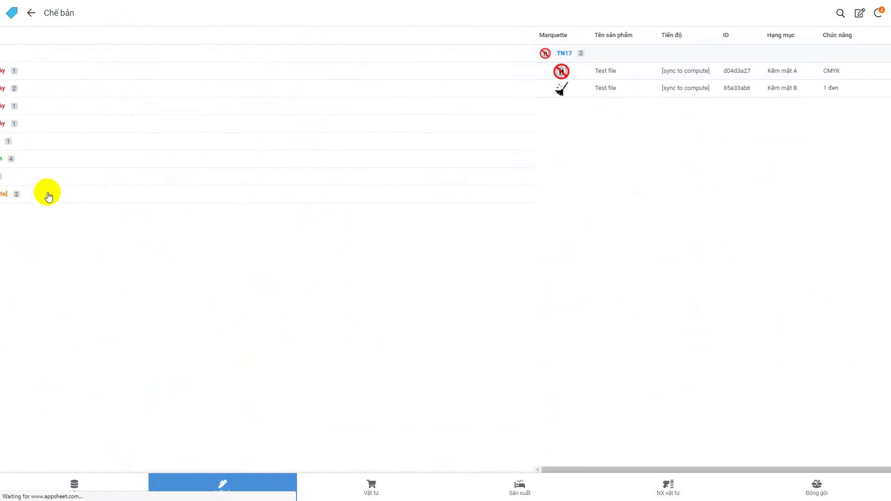
click(131, 75)
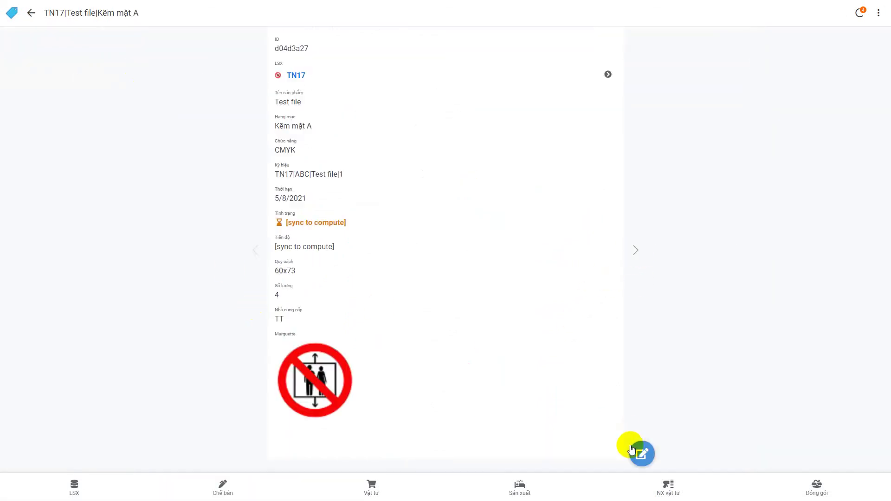
Step: Fill in the performer's name, note "test" and completion date 05/07/2021 for the Kẽm mặt A plate, save, and check the record
click(642, 458)
scroll(617, 328, down, 4)
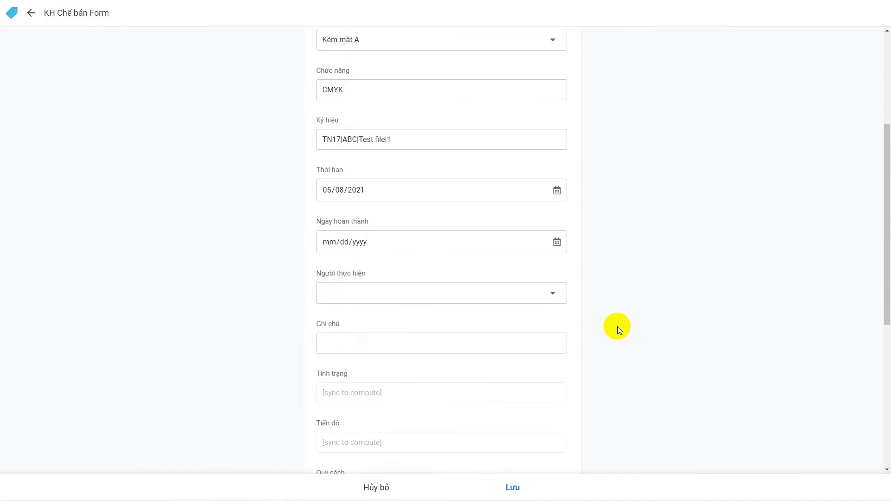
click(487, 290)
click(318, 66)
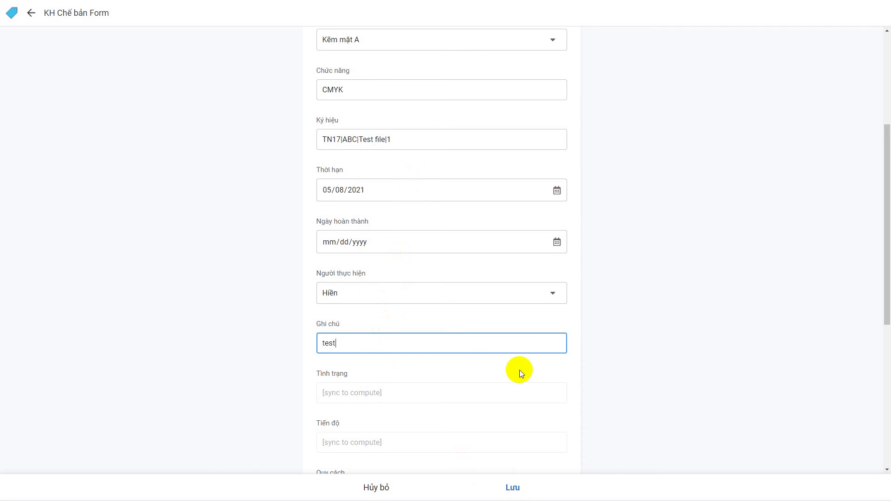
click(557, 242)
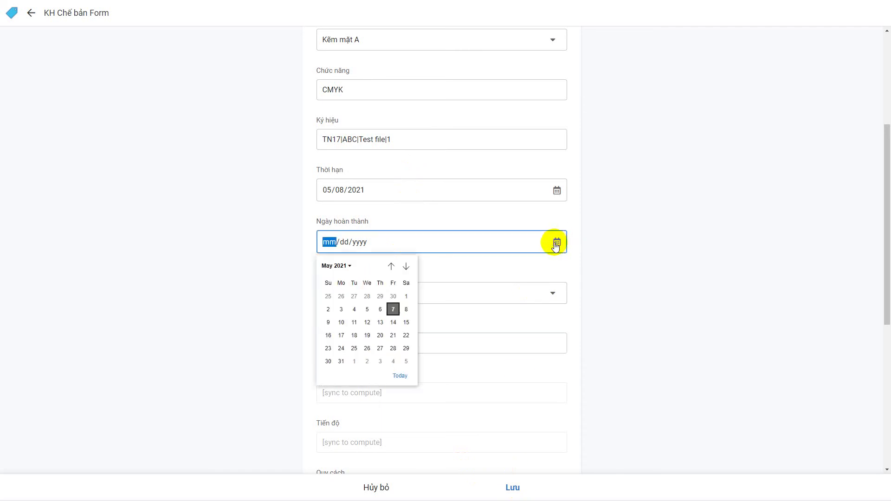
click(393, 309)
click(512, 487)
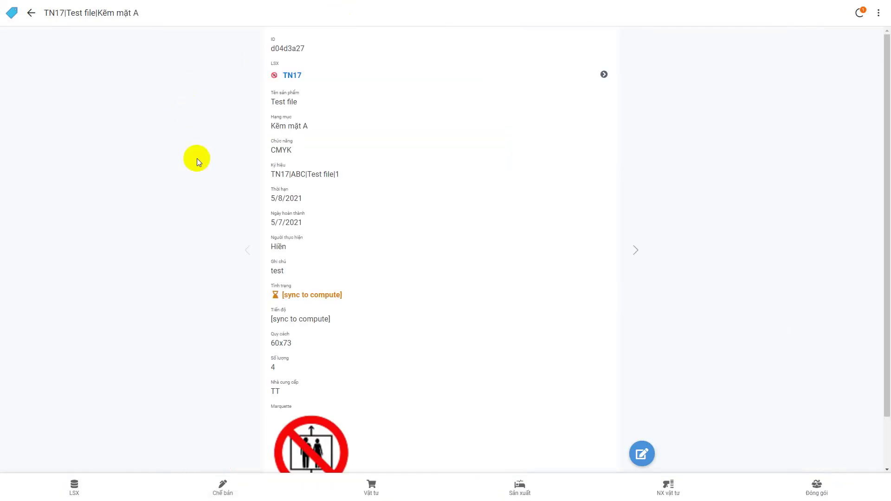
scroll(199, 167, down, 2)
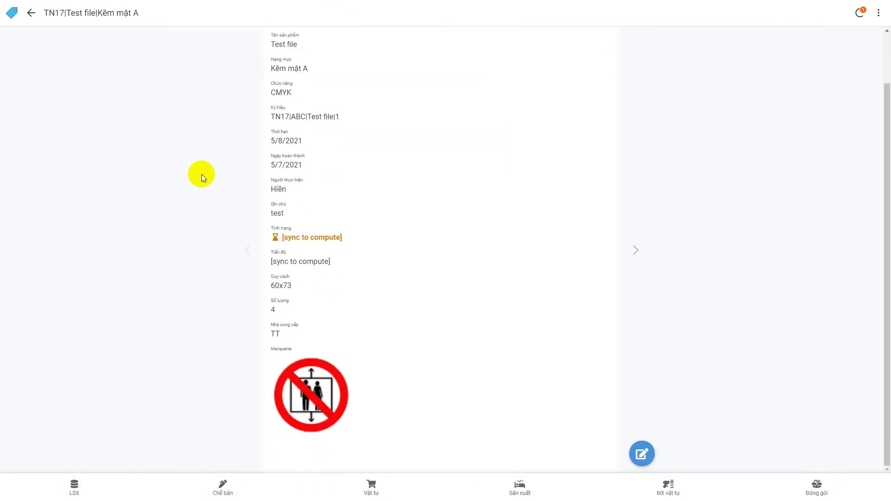
Step: Look over the LSX list, and open TN17's Size S packaging record in Đóng gói
click(75, 489)
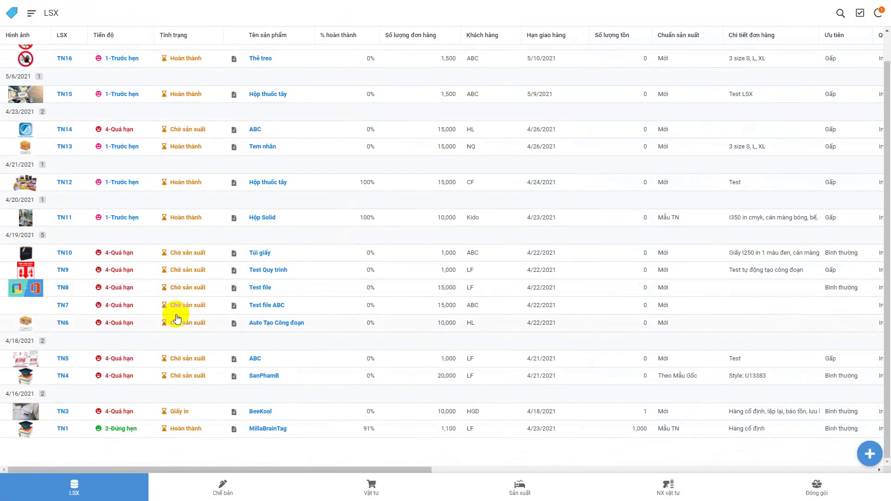
click(815, 494)
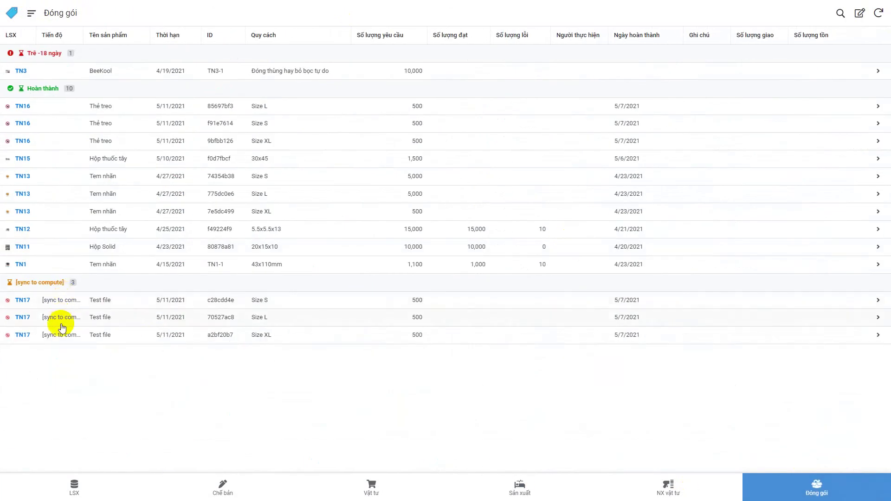
click(114, 300)
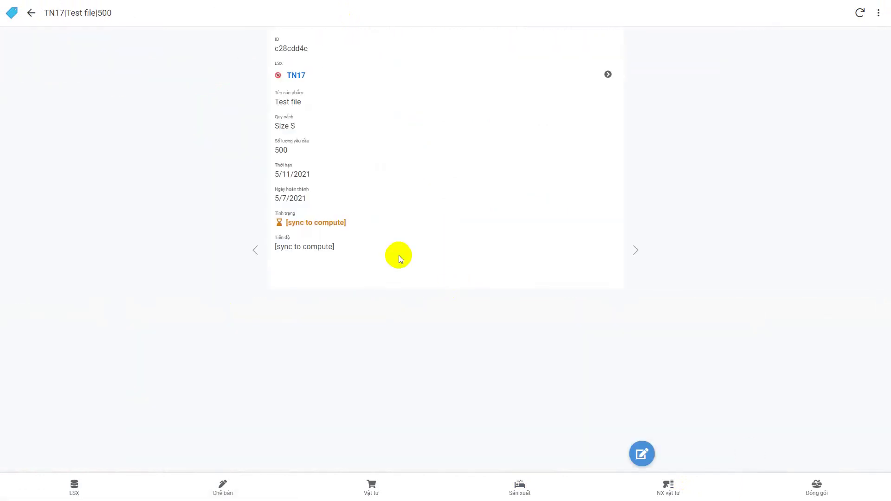
Step: Edit the Size S packaging record and enter the performer's name in Người thực hiện
click(641, 454)
scroll(557, 229, down, 5)
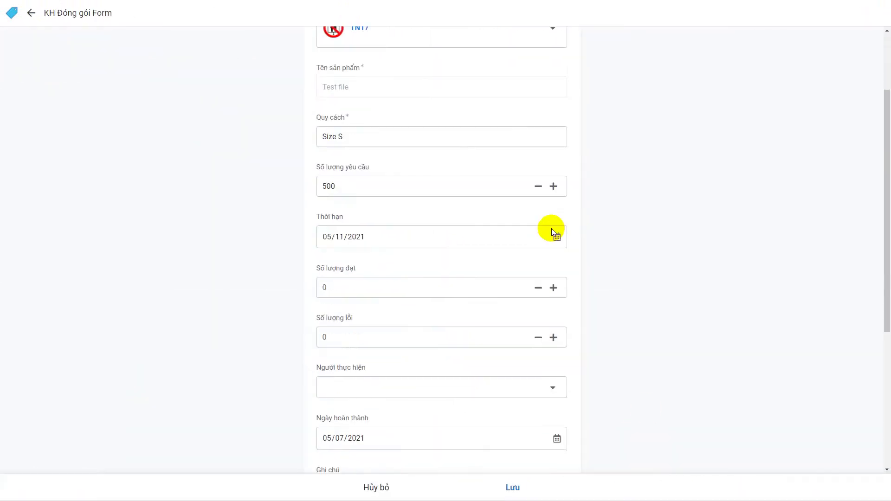
click(533, 229)
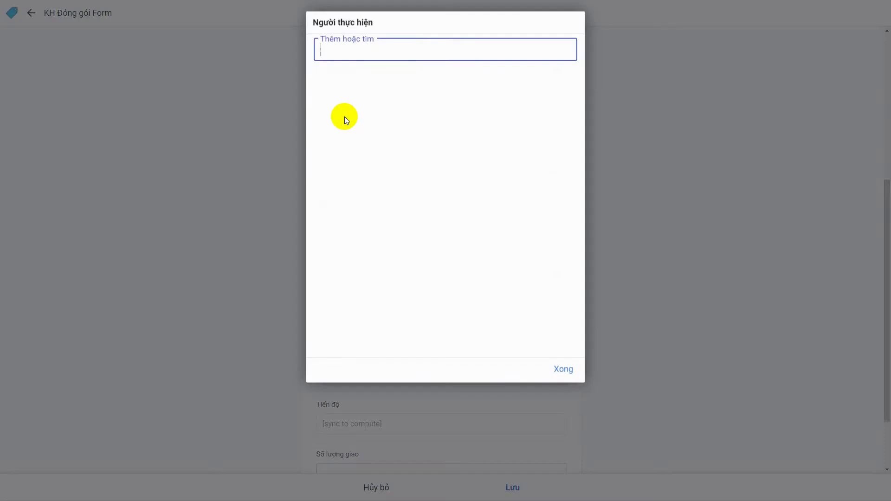
text(Hiền)
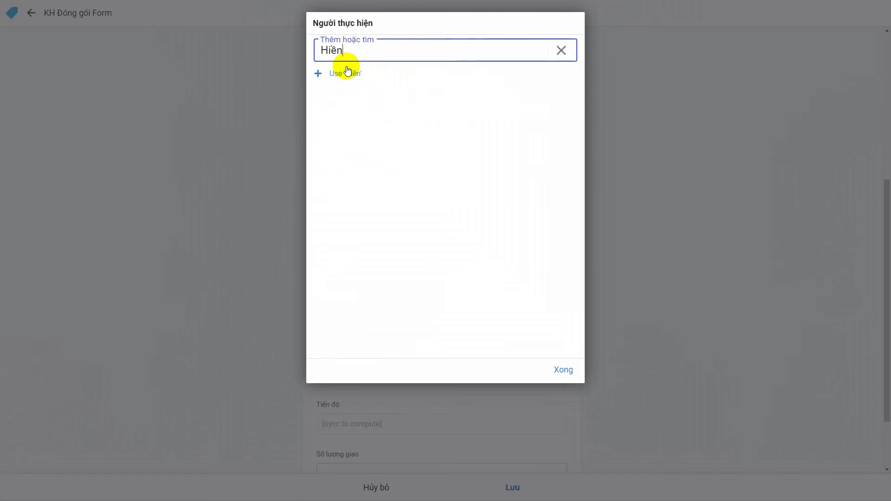
click(347, 72)
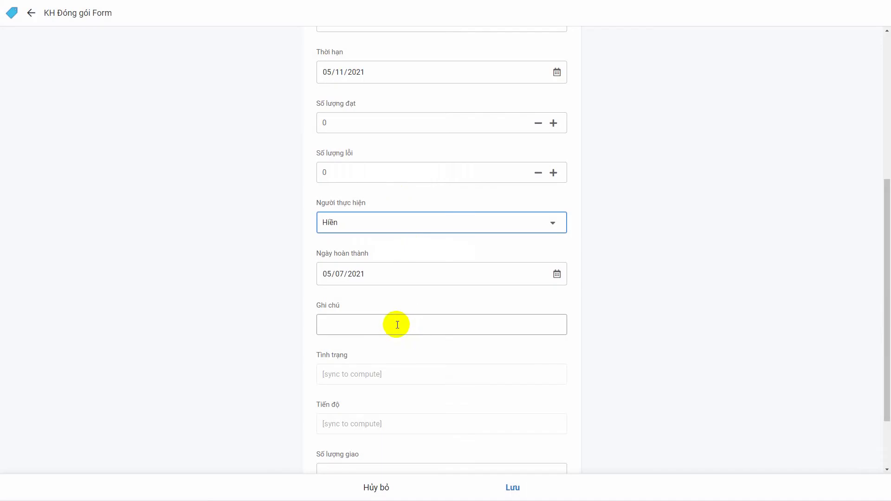
Step: Enter 500 for both Số lượng giao and Số lượng đạt in the Size S packaging record
scroll(397, 323, down, 2)
click(386, 392)
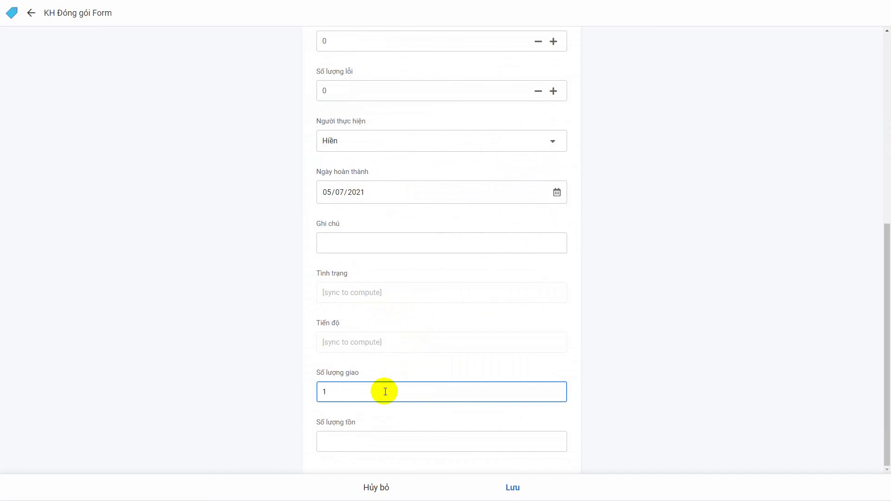
text(500)
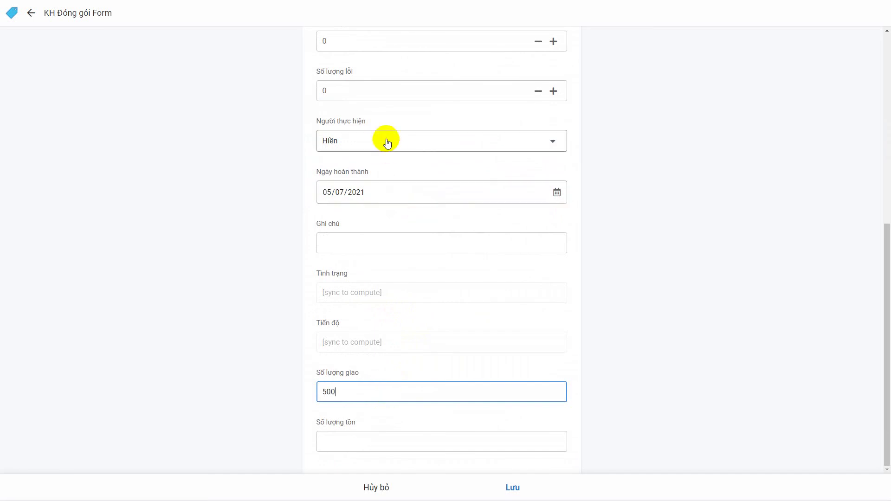
scroll(387, 140, up, 2)
click(361, 103)
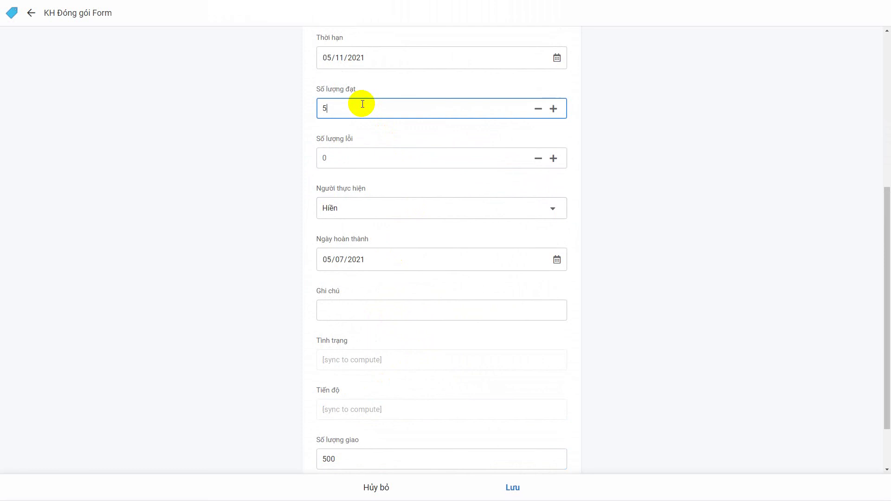
key(BackSpace)
Step: Set Số lượng lỗi and Số lượng tồn to 0, and save the Size S packaging record
click(355, 160)
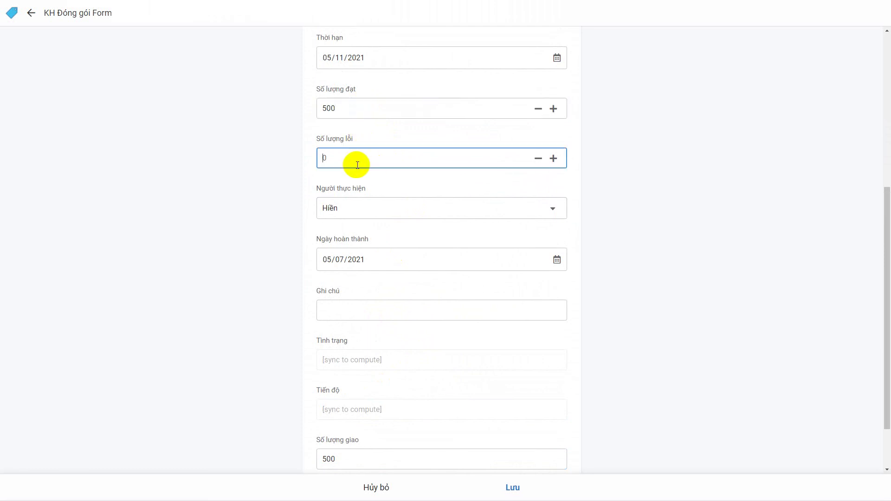
scroll(409, 242, down, 2)
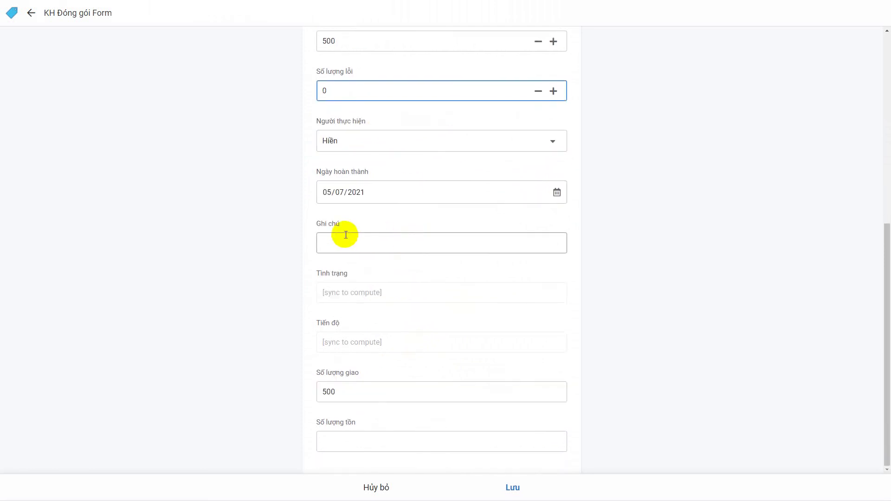
click(460, 442)
click(509, 482)
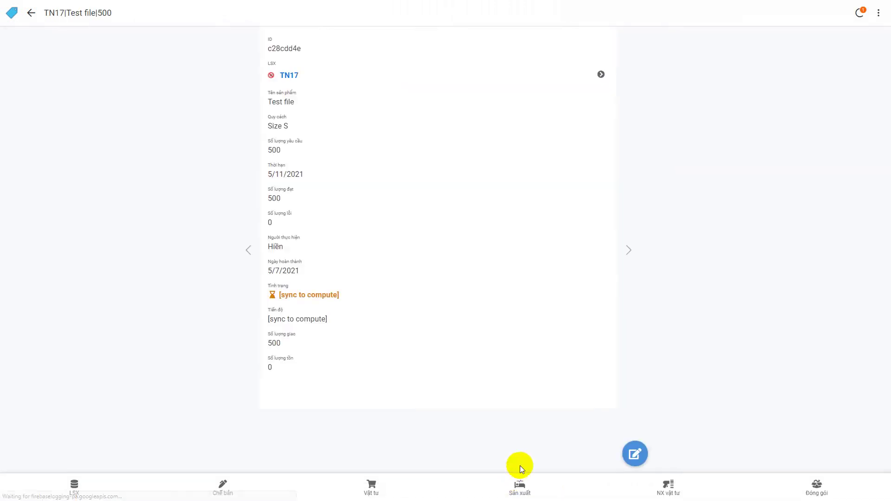
Step: Open order TN17 from the LSX list and look over its material and plate details
click(681, 485)
click(815, 492)
click(88, 484)
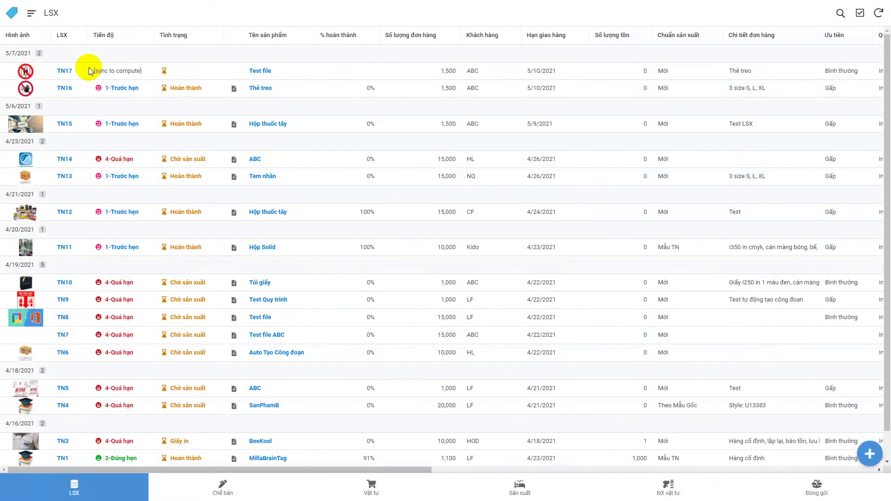
click(88, 67)
scroll(405, 239, down, 10)
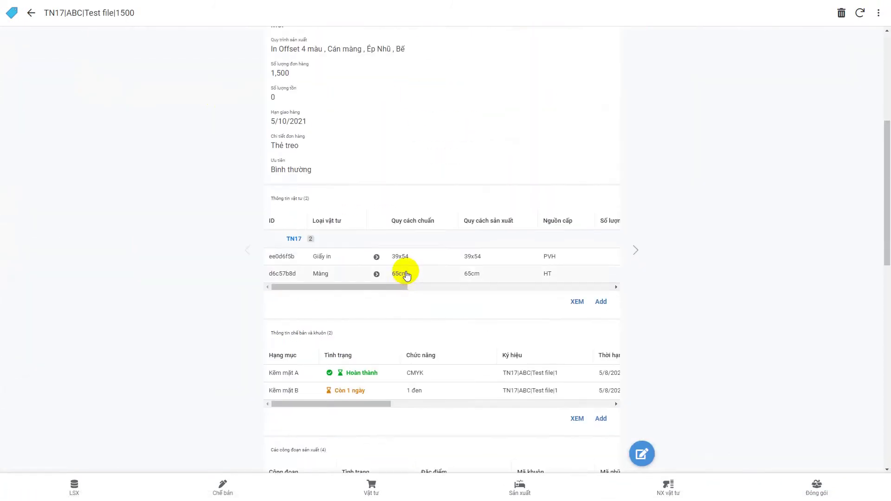
scroll(379, 97, up, 10)
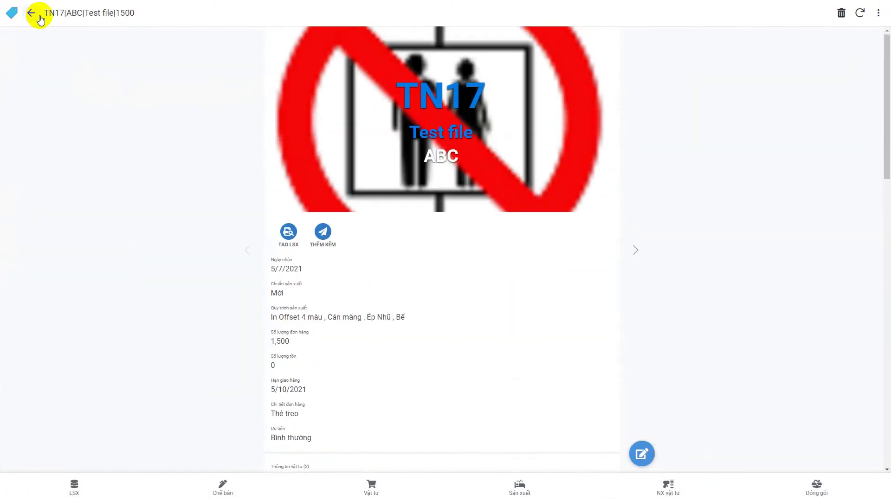
Step: Sync the app from the LSX list, reopen TN17 and check its % hoàn thành value
click(32, 13)
click(875, 20)
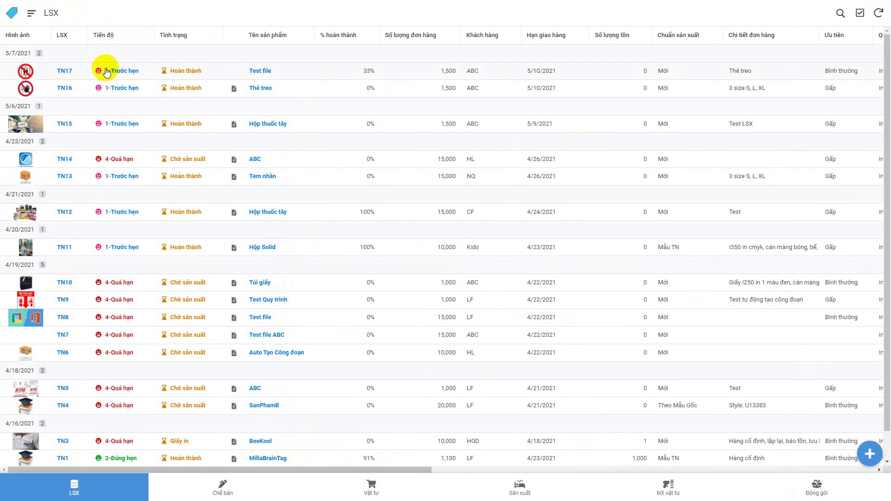
click(106, 72)
scroll(464, 234, down, 10)
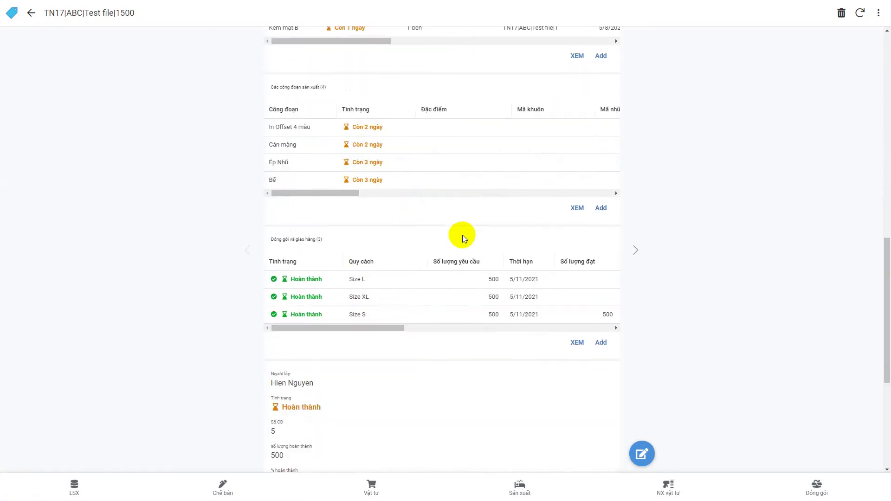
scroll(463, 235, down, 5)
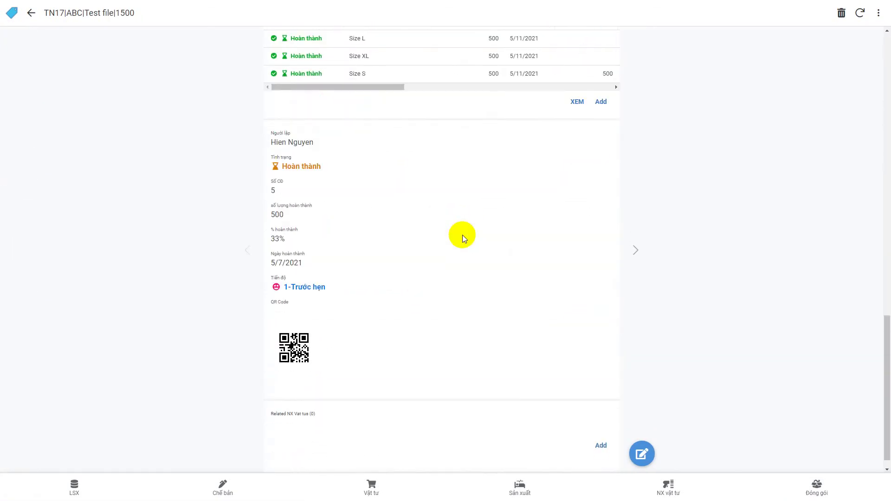
drag(262, 226, 299, 222)
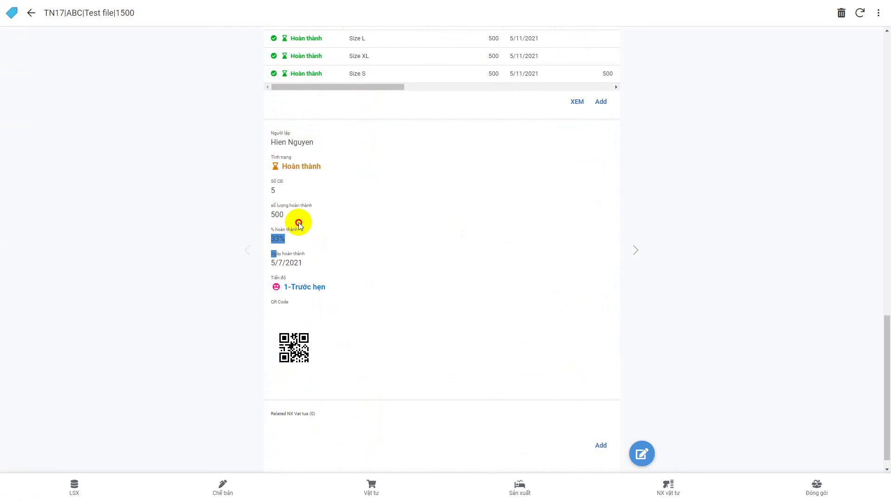
Step: Review the whole TN17 record, including its File in, plates, production stages, packaging entries and completion summary
scroll(298, 224, up, 6)
scroll(67, 85, up, 10)
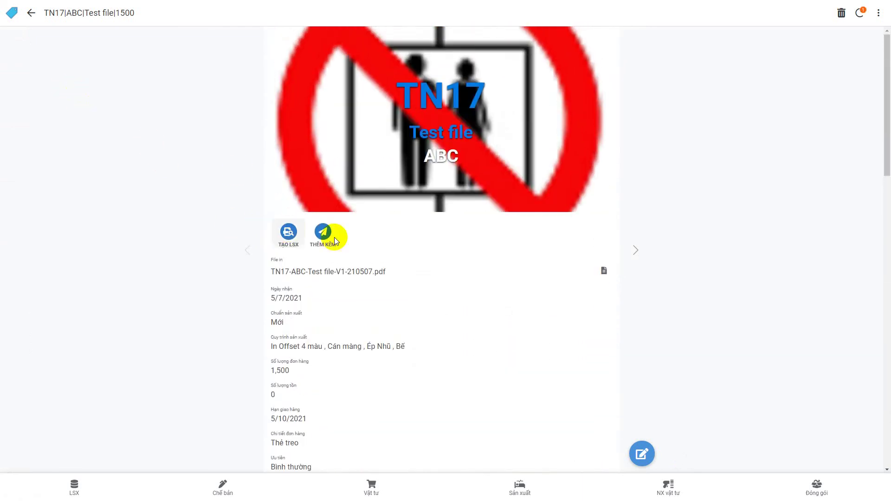
scroll(424, 280, down, 10)
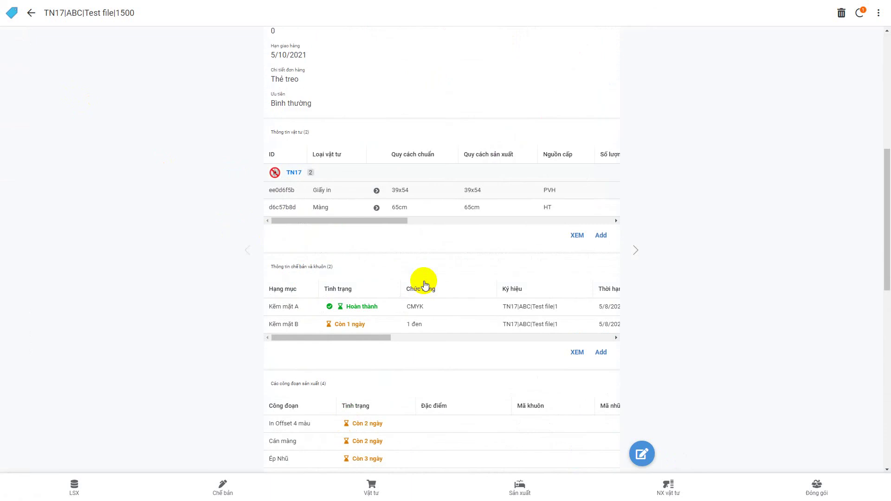
scroll(424, 281, down, 5)
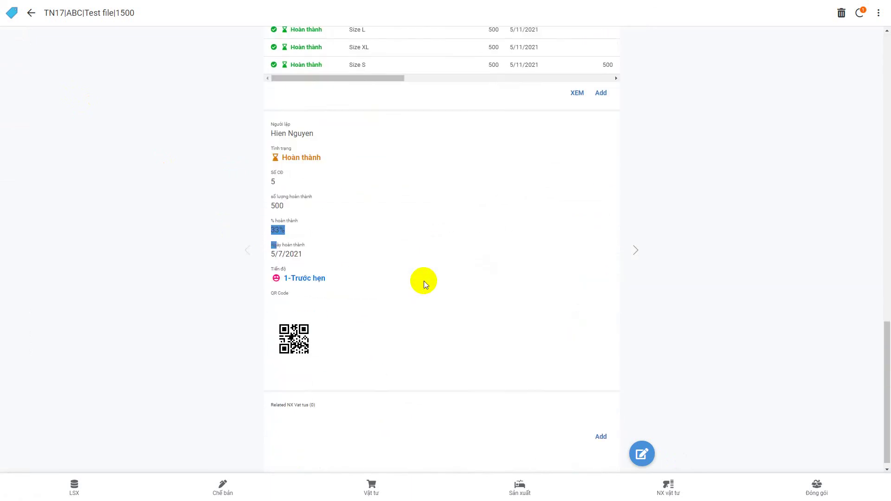
scroll(424, 280, up, 8)
scroll(424, 280, up, 9)
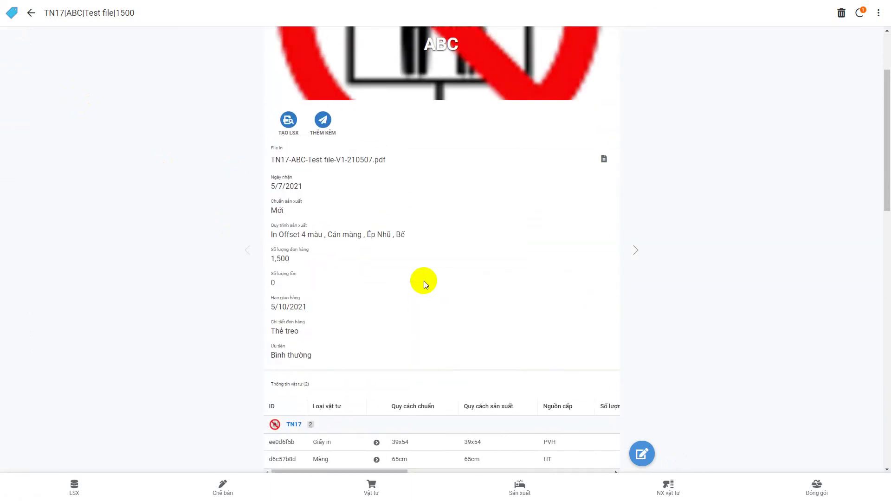
scroll(424, 281, up, 2)
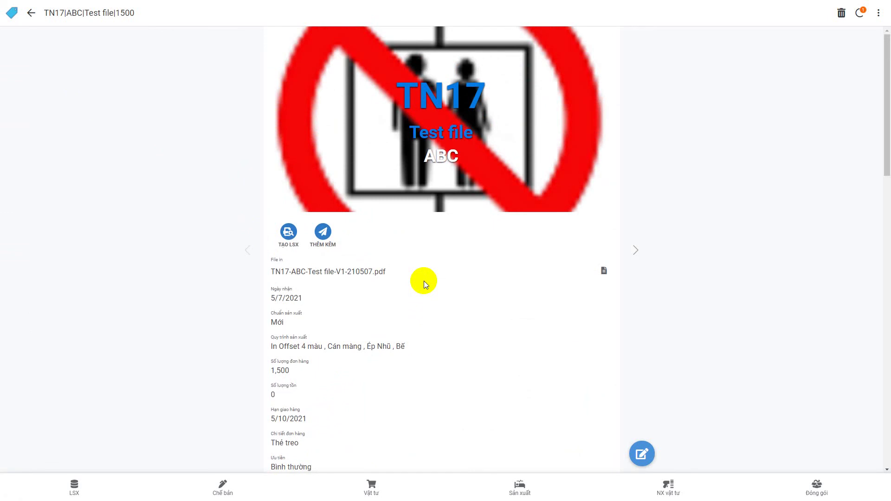
scroll(424, 280, down, 9)
scroll(424, 283, down, 7)
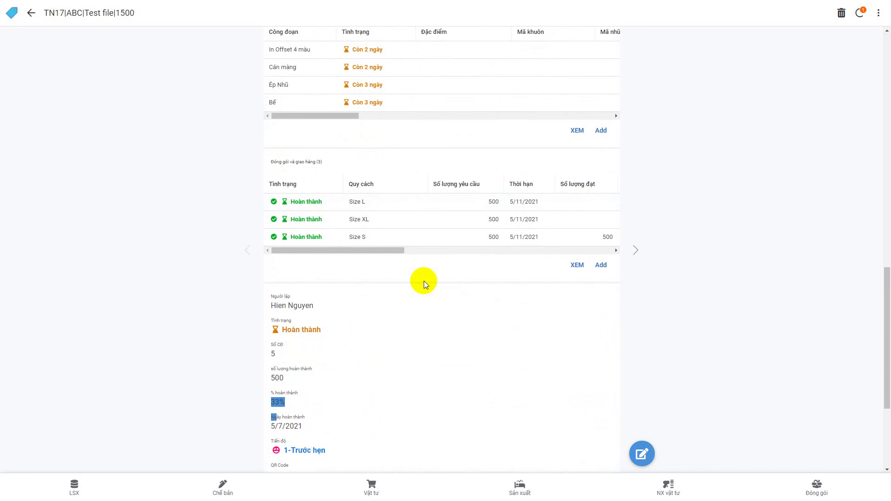
scroll(453, 285, up, 8)
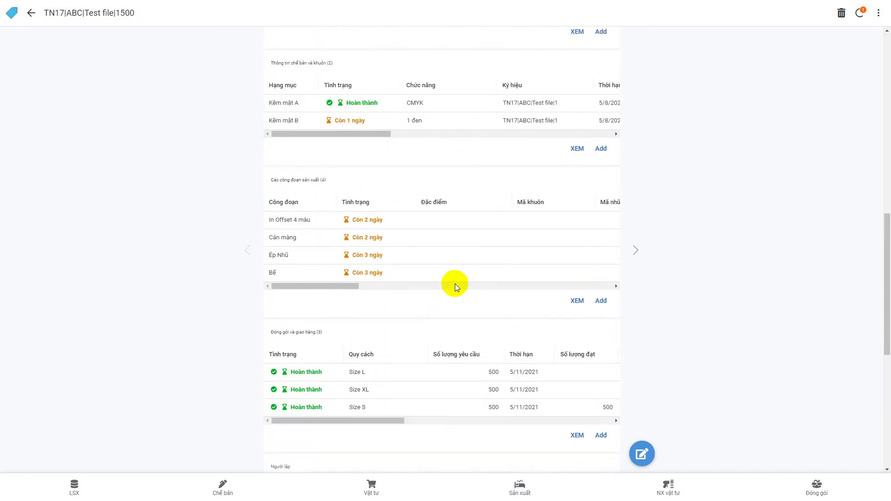
scroll(437, 305, down, 4)
Step: Look through the Chế bản, Vật tư and Sản xuất views
click(219, 488)
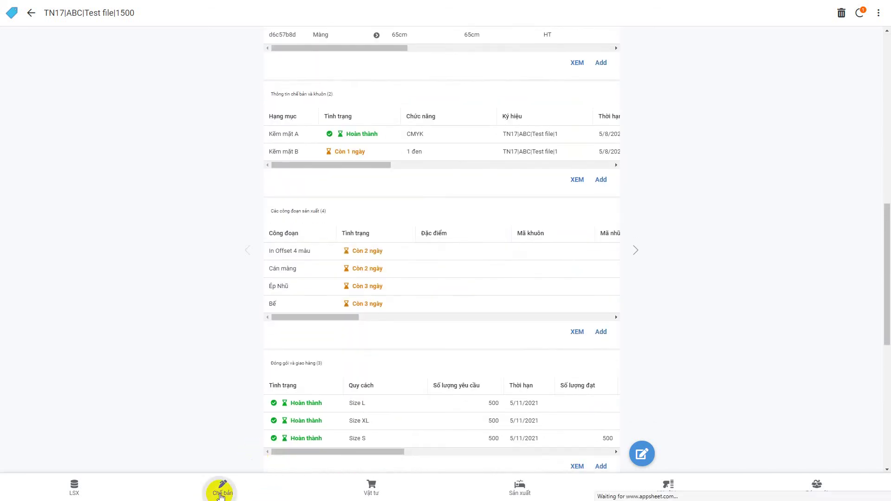
click(369, 489)
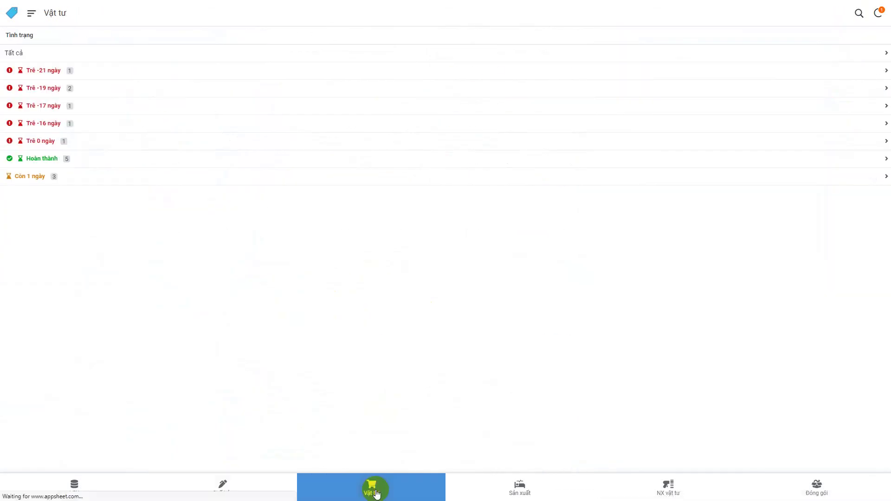
click(520, 486)
Step: Reopen TN17 from the LSX list and open its File in document, TN17-ABC-Test file-V1-210507.pdf
click(74, 482)
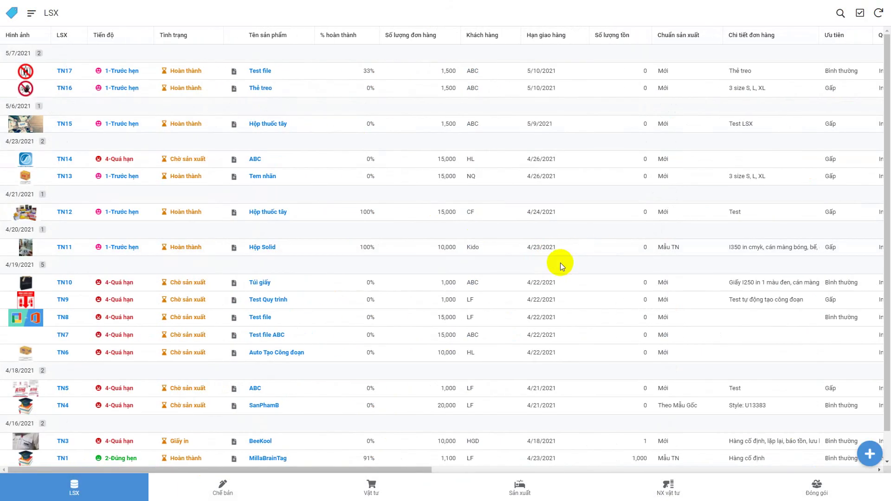
click(134, 77)
click(604, 272)
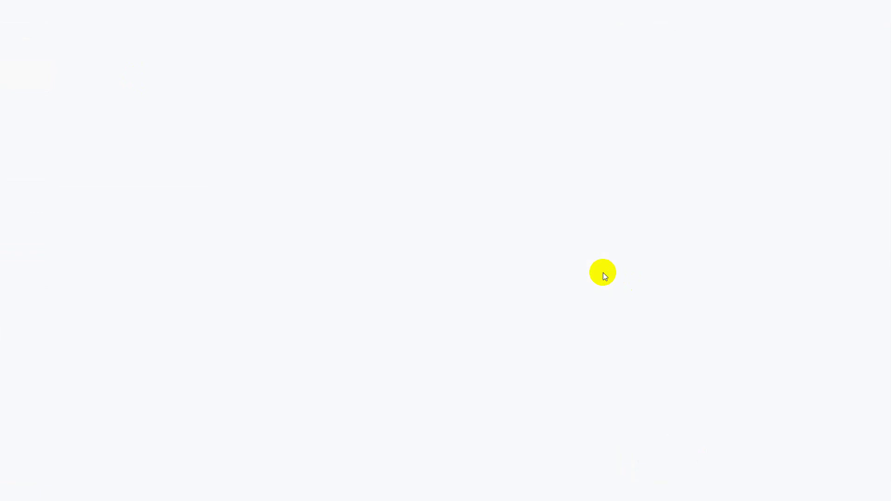